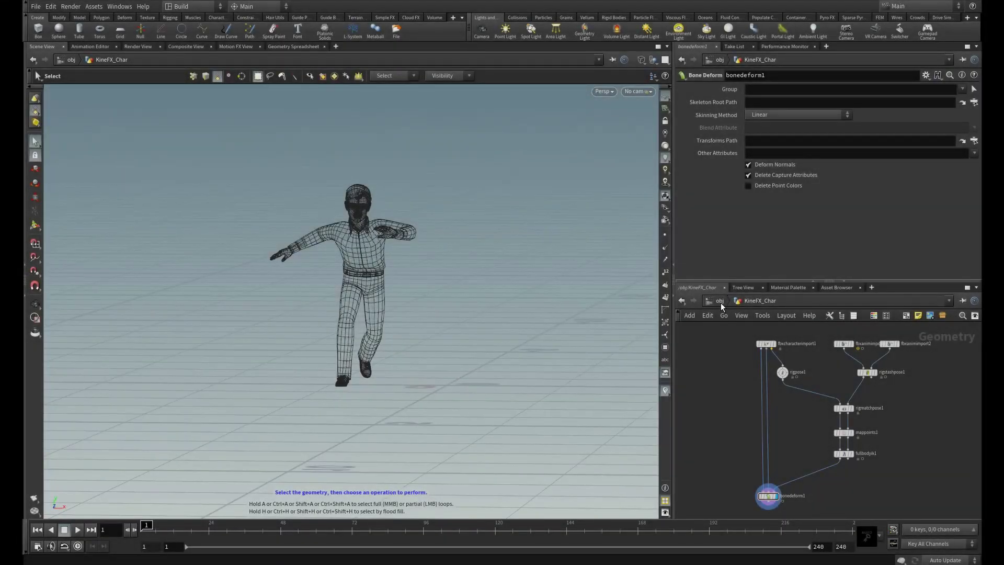
Step: Go up to the object level, show the grid object, and switch the viewport to shaded display
{"action": "left_click", "coordinate": [720, 302]}
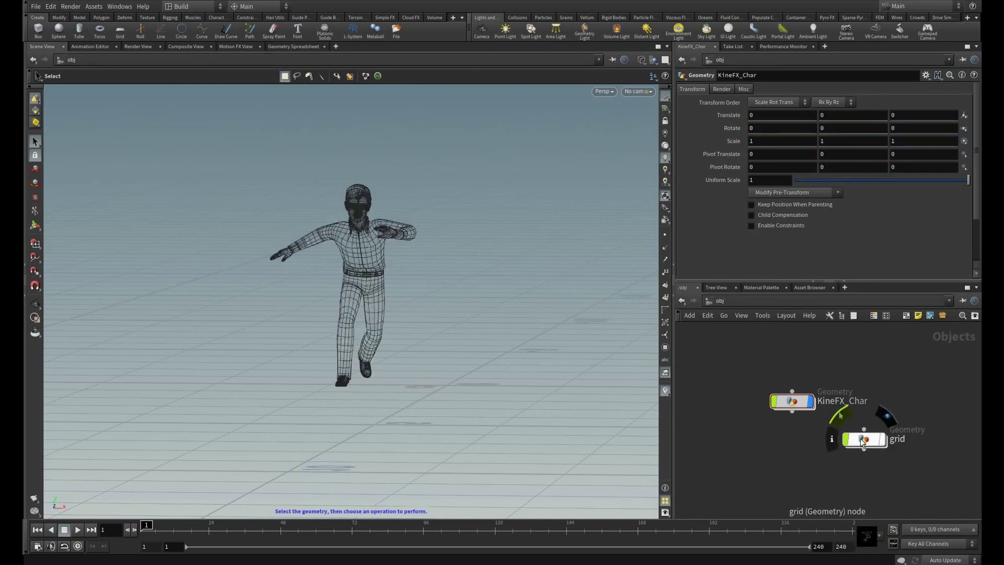
{"action": "left_click", "coordinate": [885, 439]}
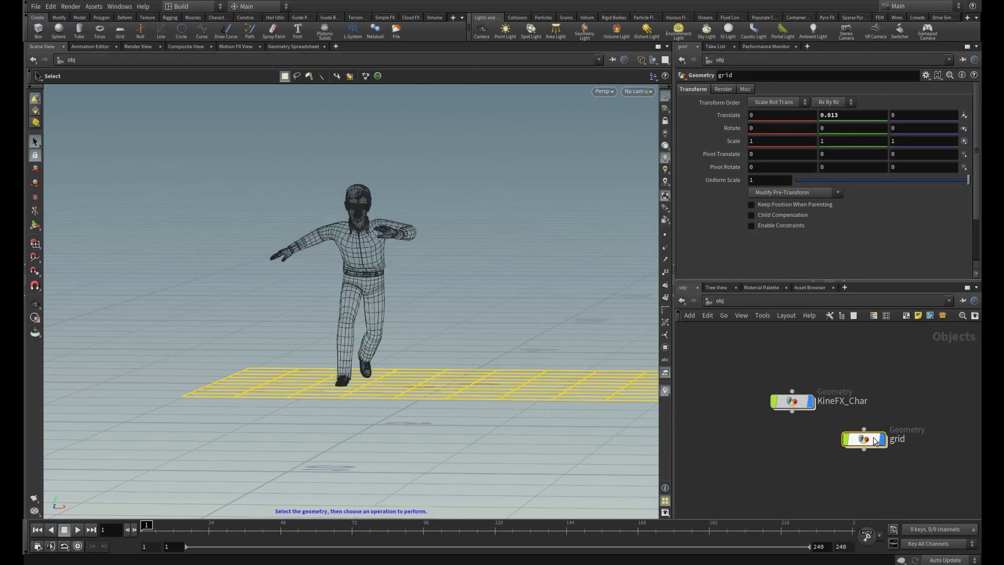
{"action": "key", "text": "w"}
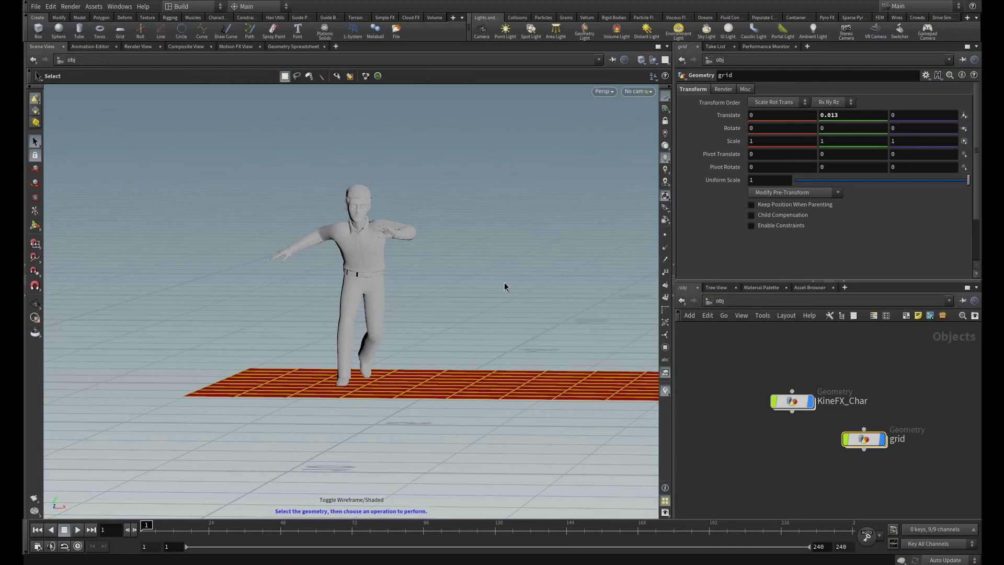
{"action": "left_click", "coordinate": [504, 287]}
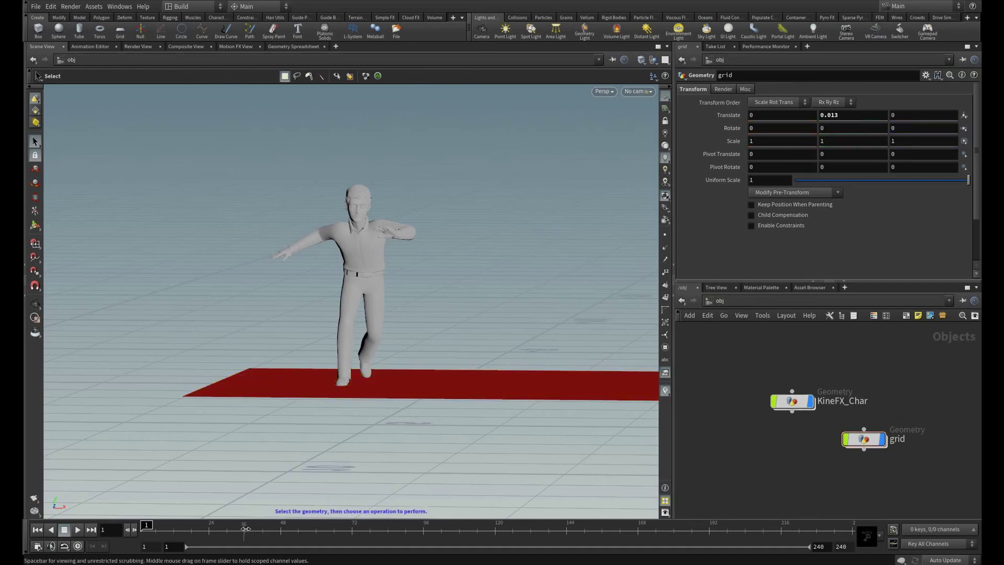
Step: Examine the character's feet up close against the grid at around frames 38 to 42
{"action": "left_click_drag", "start_coordinate": [245, 529], "coordinate": [263, 527]}
{"action": "middle_click_drag", "start_coordinate": [419, 370], "coordinate": [313, 301], "text": "alt"}
{"action": "right_click_drag", "start_coordinate": [314, 300], "coordinate": [466, 363], "text": "alt"}
{"action": "left_click_drag", "start_coordinate": [466, 363], "coordinate": [388, 338], "text": "alt"}
{"action": "middle_click_drag", "start_coordinate": [387, 338], "coordinate": [354, 364], "text": "alt"}
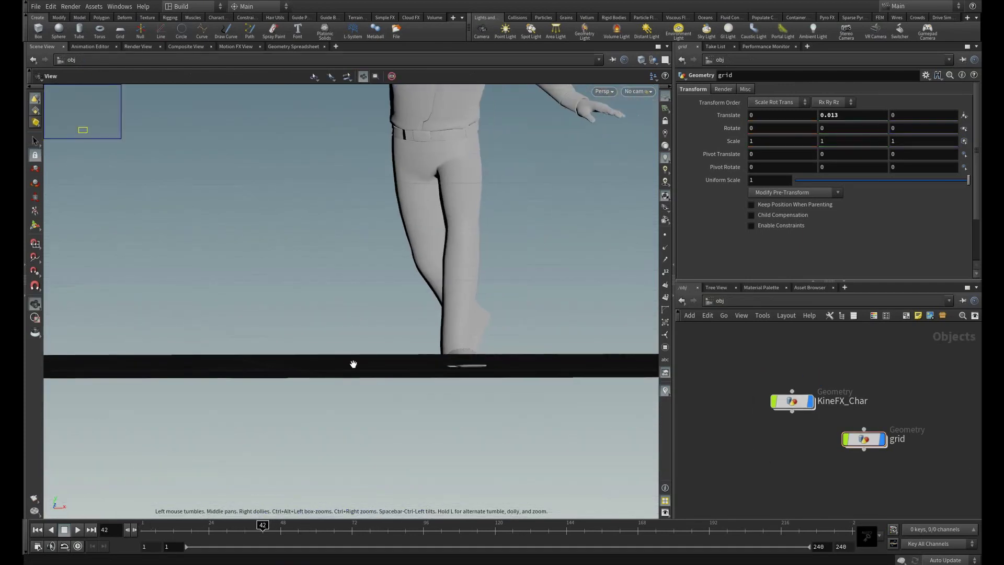
{"action": "right_click_drag", "start_coordinate": [354, 364], "coordinate": [470, 418], "text": "alt"}
{"action": "middle_click_drag", "start_coordinate": [471, 418], "coordinate": [391, 365], "text": "alt"}
{"action": "right_click_drag", "start_coordinate": [390, 366], "coordinate": [429, 384], "text": "alt"}
{"action": "mouse_move", "coordinate": [260, 526]}
{"action": "left_mouse_down"}
{"action": "mouse_move", "coordinate": [228, 527]}
{"action": "mouse_move", "coordinate": [277, 539]}
{"action": "mouse_move", "coordinate": [252, 539]}
{"action": "left_mouse_up"}
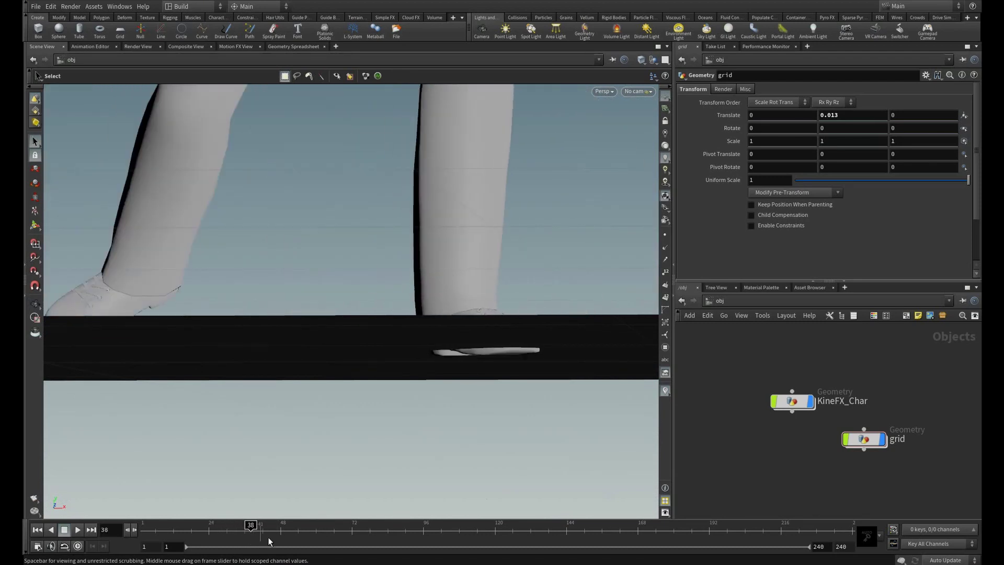
Step: Open the KineFX_Char network and inspect the matched skeletons of rigmatchpose1 around the feet
{"action": "double_click", "coordinate": [793, 401]}
{"action": "left_click", "coordinate": [844, 410]}
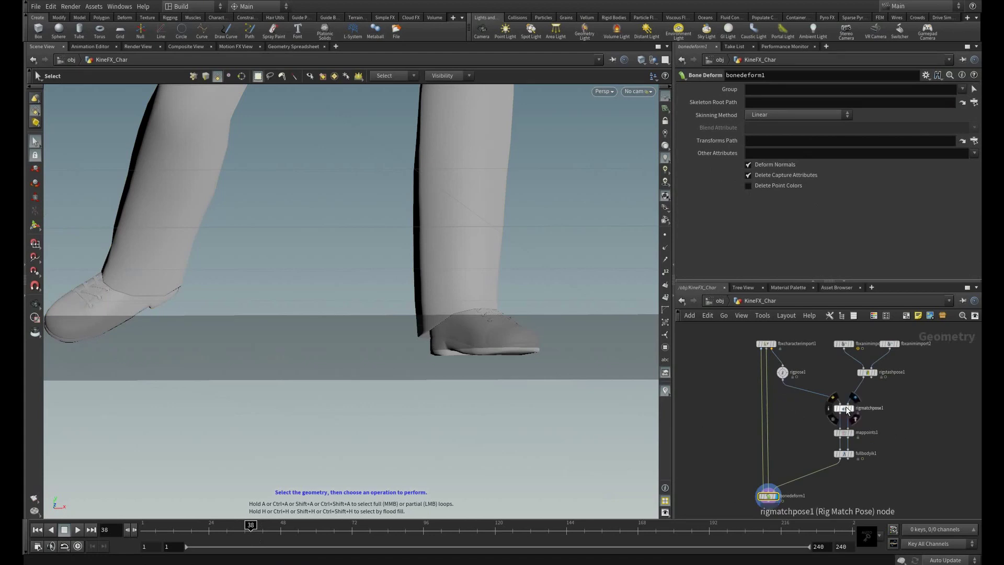
{"action": "key", "text": "Return"}
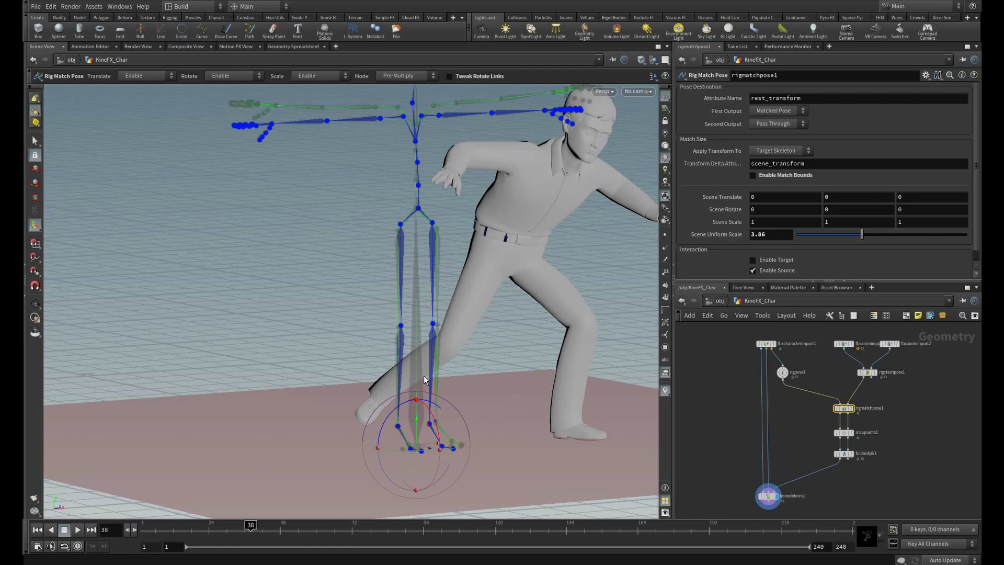
{"action": "scroll", "coordinate": [905, 444], "scroll_direction": "up", "scroll_amount": 3}
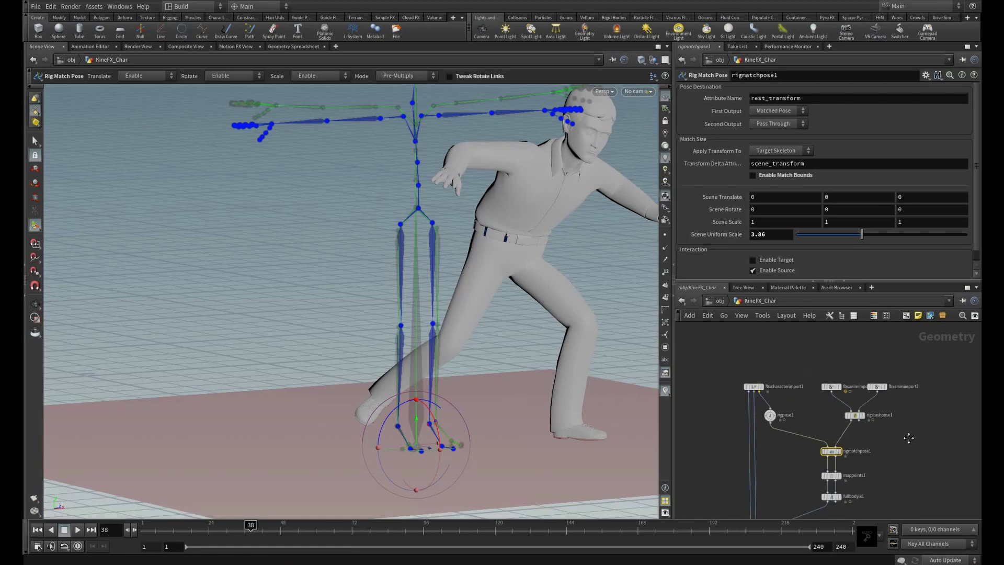
{"action": "middle_click_drag", "start_coordinate": [512, 305], "coordinate": [525, 229], "text": "alt"}
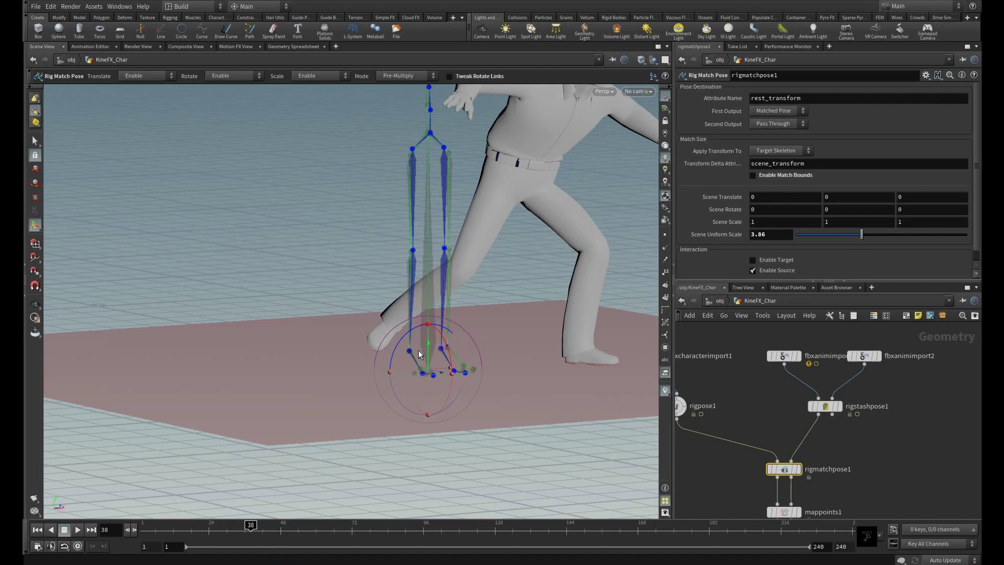
{"action": "left_click_drag", "start_coordinate": [513, 350], "coordinate": [494, 347], "text": "alt"}
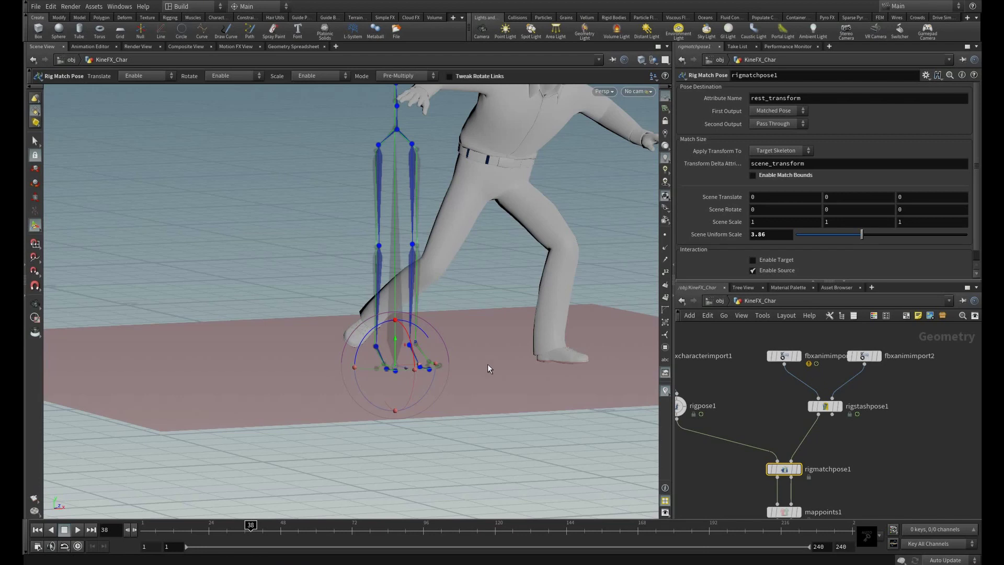
Step: Insert a Rig Pose node between fbxanimimport2 and rigstashpose1
{"action": "key", "text": "Tab"}
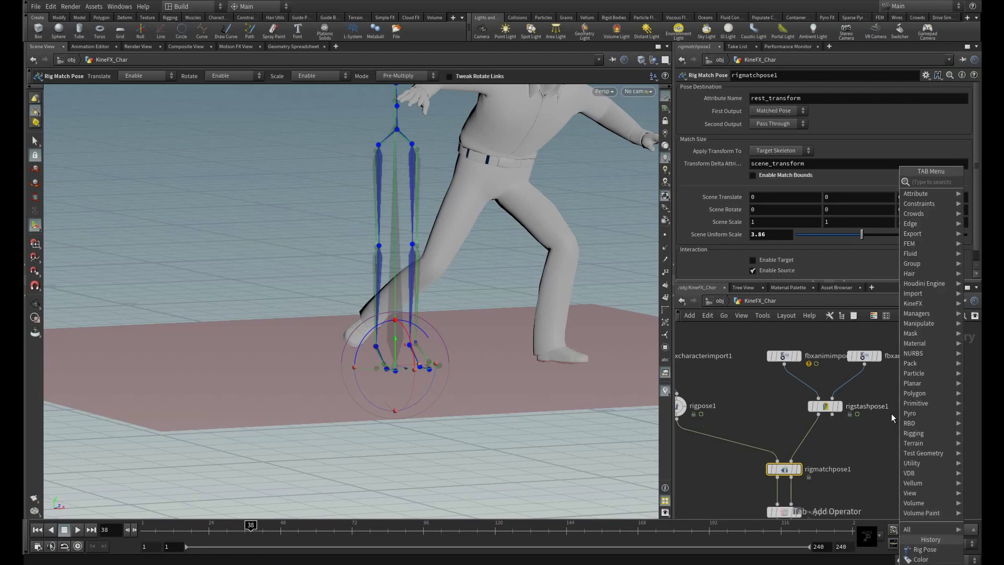
{"action": "type", "text": "rig"}
{"action": "key", "text": "Return"}
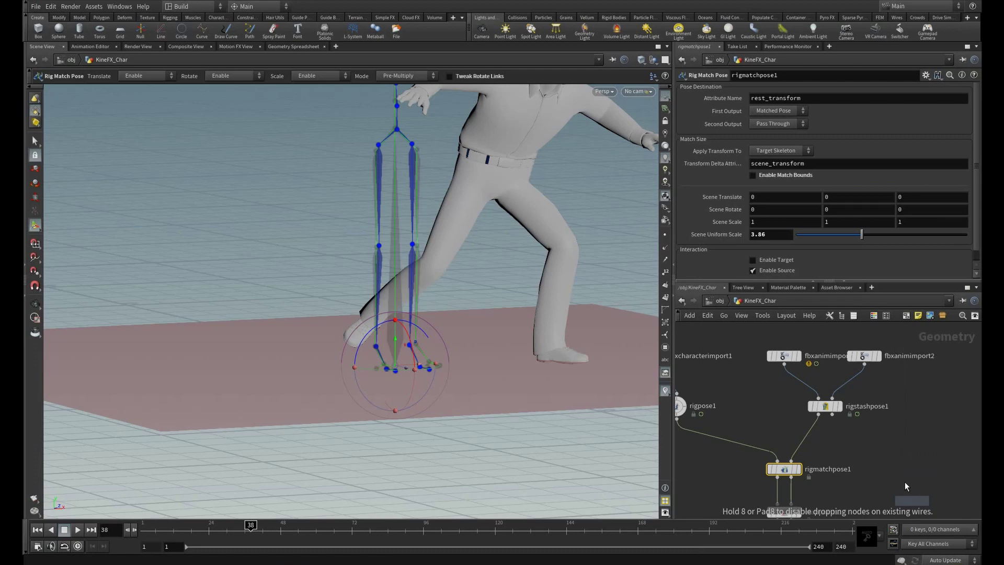
{"action": "left_click", "coordinate": [854, 387]}
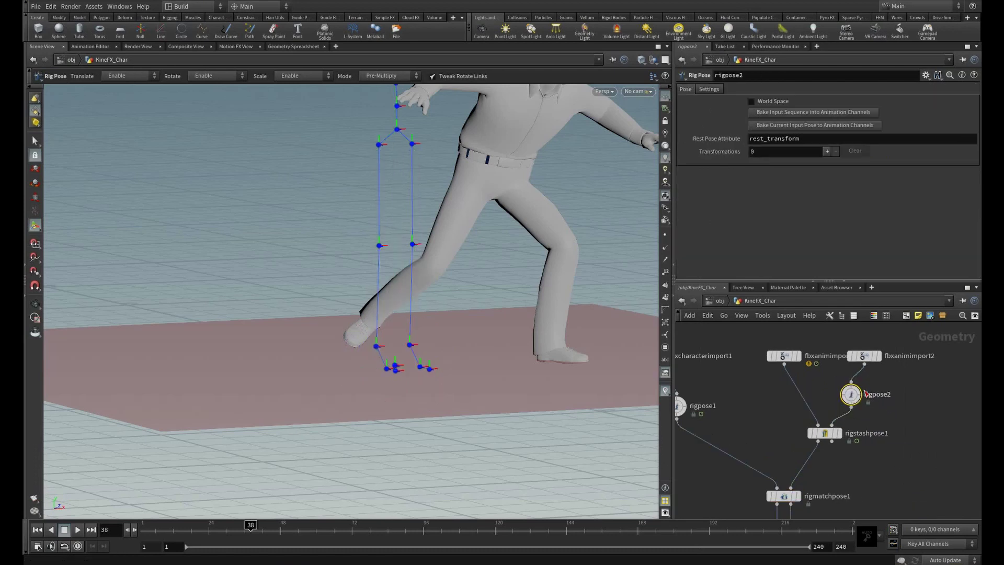
Step: Lower the LeftFoot and RightFoot joints by about 11.37 in Y, and set the LeftFoot's Y translation to -9
{"action": "left_click", "coordinate": [412, 344]}
{"action": "left_click", "coordinate": [377, 346], "text": "shift"}
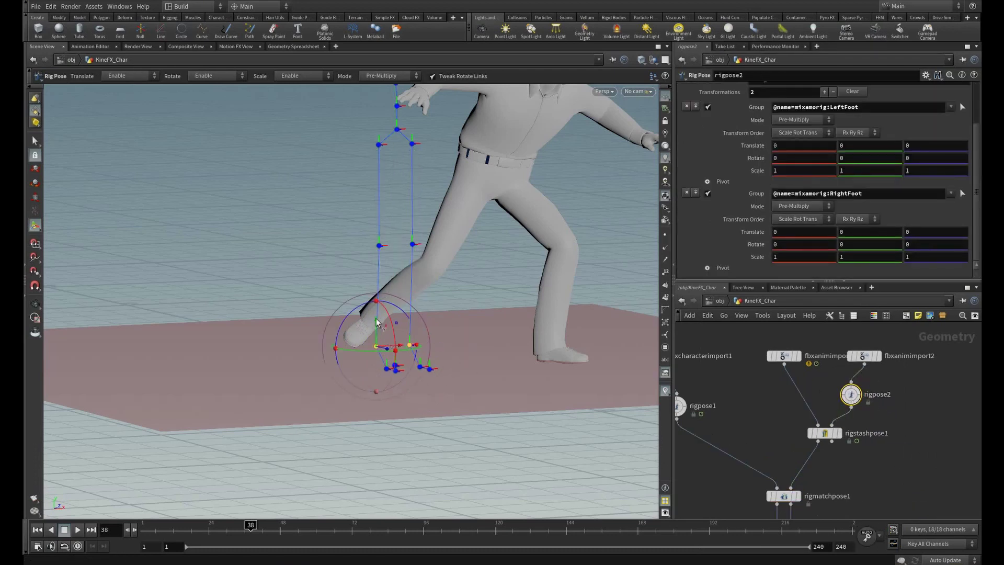
{"action": "left_click_drag", "start_coordinate": [377, 320], "coordinate": [382, 346]}
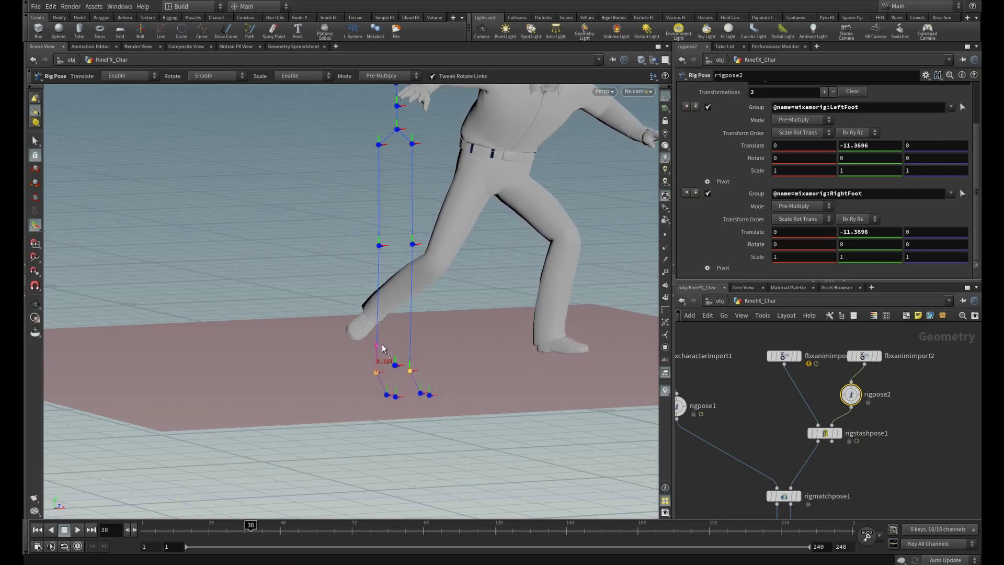
{"action": "key", "text": "r"}
{"action": "type", "text": "-9"}
{"action": "key", "text": "Return"}
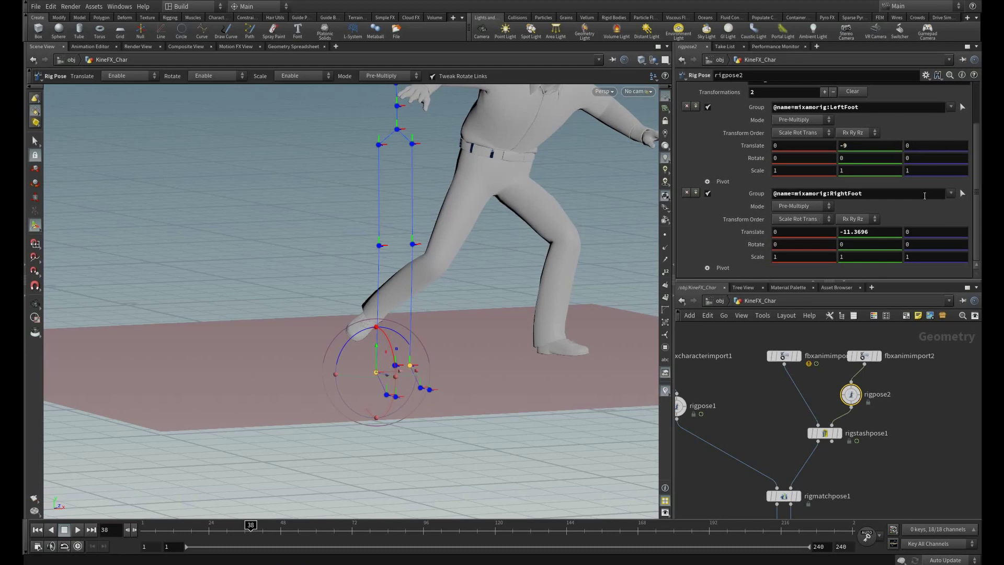
Step: Examine the lowered foot joints up close and select rigmatchpose1 to compare the skeletons
{"action": "left_click_drag", "start_coordinate": [485, 280], "coordinate": [484, 275], "text": "alt"}
{"action": "right_click_drag", "start_coordinate": [442, 259], "coordinate": [553, 329], "text": "alt"}
{"action": "middle_click_drag", "start_coordinate": [554, 329], "coordinate": [516, 350], "text": "alt"}
{"action": "middle_click_drag", "start_coordinate": [381, 319], "coordinate": [426, 289], "text": "alt"}
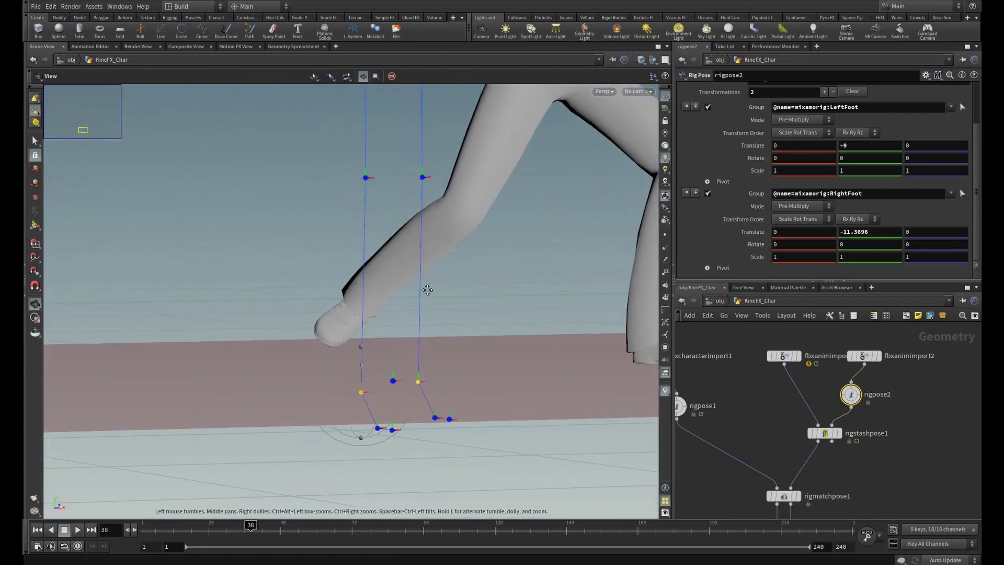
{"action": "right_click_drag", "start_coordinate": [383, 291], "coordinate": [523, 340], "text": "alt"}
{"action": "middle_click_drag", "start_coordinate": [894, 469], "coordinate": [933, 423]}
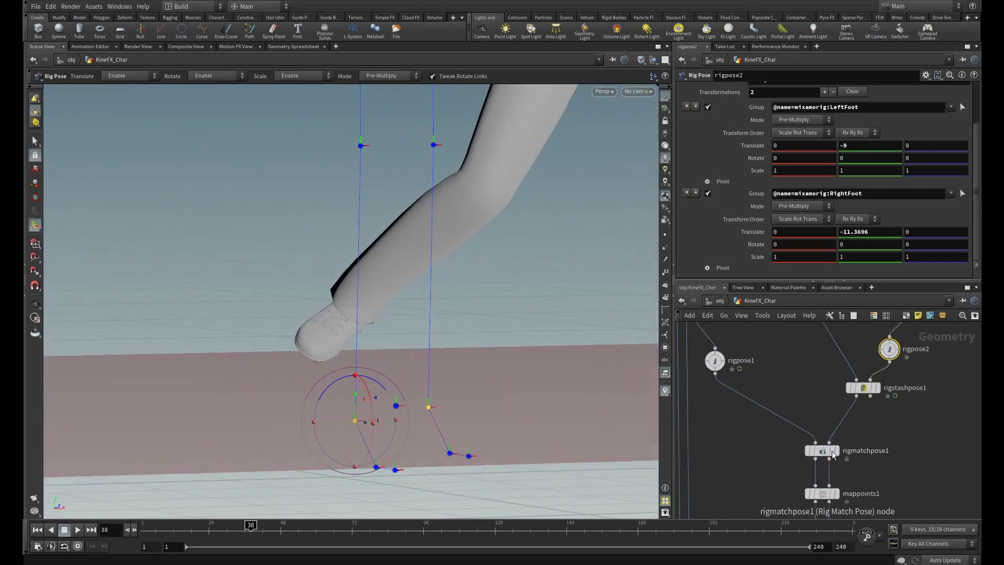
{"action": "left_click", "coordinate": [823, 450]}
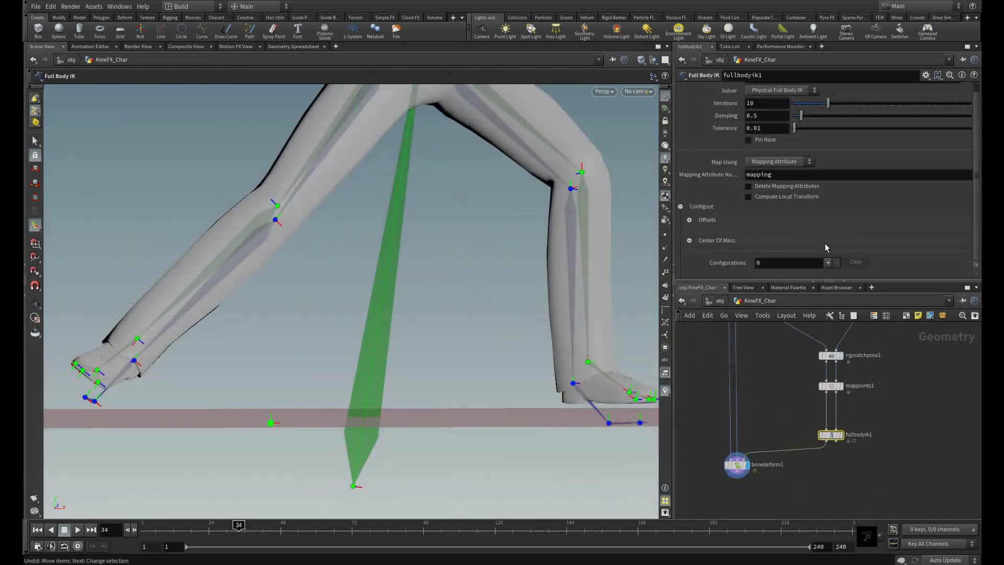
Step: Add a configuration to fullbodyik1 with Ankle_R and Ankle_L as its group, keeping bonedeform1 displayed
{"action": "left_click", "coordinate": [828, 262]}
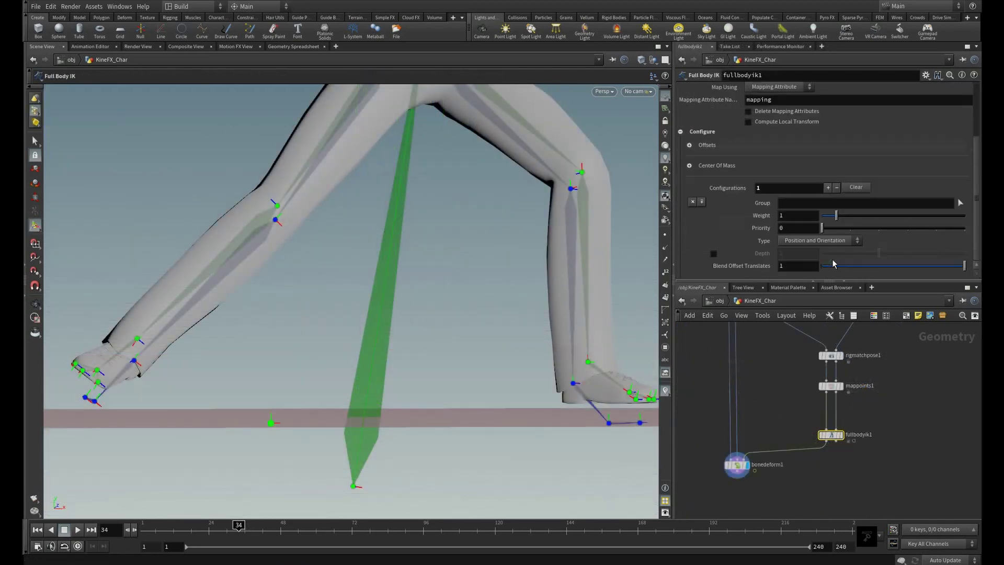
{"action": "left_click", "coordinate": [961, 204]}
{"action": "left_click", "coordinate": [137, 338]}
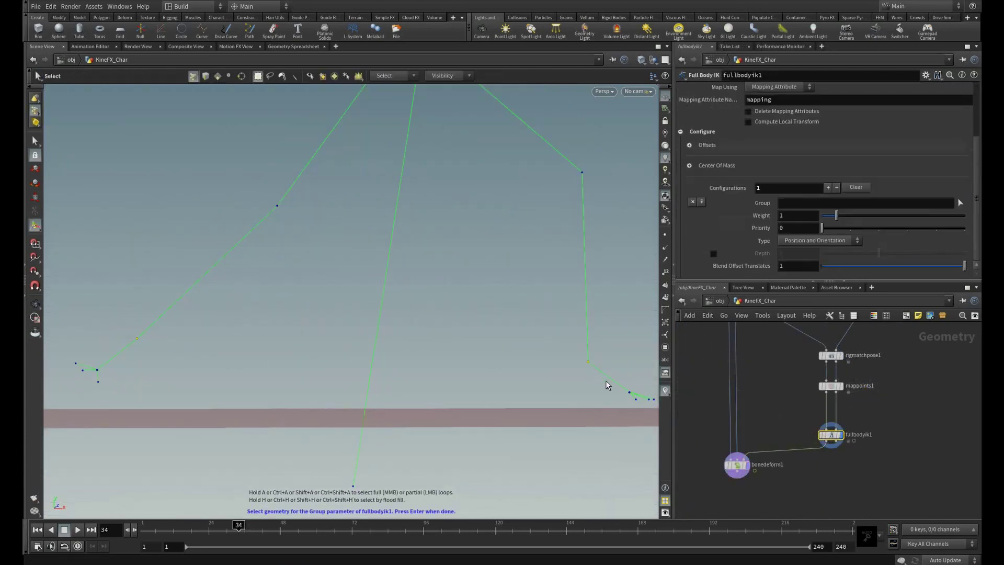
{"action": "key", "text": "Return"}
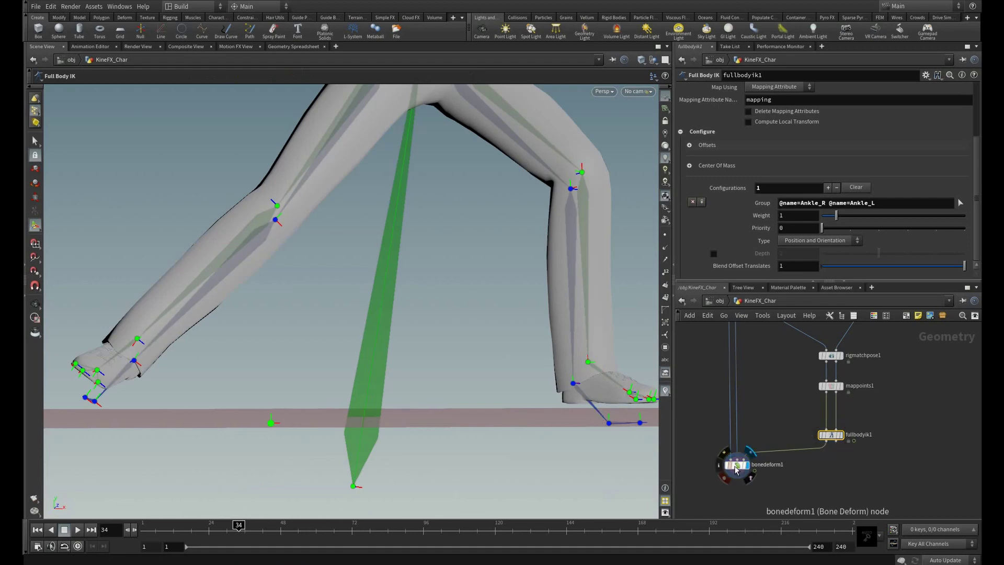
{"action": "left_click", "coordinate": [738, 469]}
{"action": "left_click", "coordinate": [744, 466]}
{"action": "left_click", "coordinate": [835, 436]}
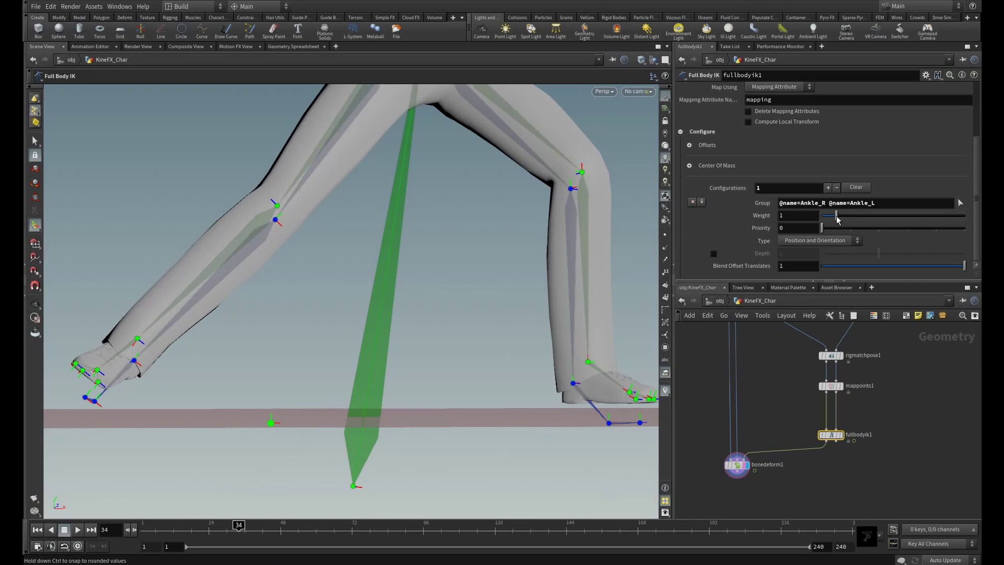
Step: Set the ankle configuration's weight to 5.98 and Blend Offset Translates to 0.248, and view the Bone Deform result at frame 33
{"action": "left_click_drag", "start_coordinate": [837, 219], "coordinate": [894, 217]}
{"action": "left_click_drag", "start_coordinate": [964, 266], "coordinate": [860, 275]}
{"action": "left_click_drag", "start_coordinate": [500, 366], "coordinate": [523, 361], "text": "alt"}
{"action": "middle_click_drag", "start_coordinate": [526, 357], "coordinate": [456, 284], "text": "alt"}
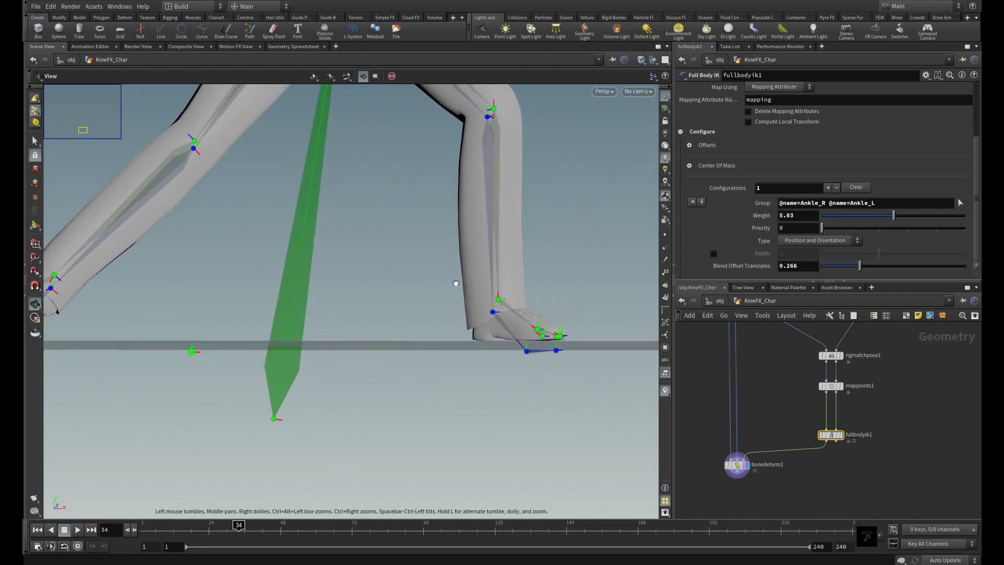
{"action": "left_click_drag", "start_coordinate": [456, 284], "coordinate": [459, 283], "text": "alt"}
{"action": "left_click_drag", "start_coordinate": [885, 220], "coordinate": [908, 218]}
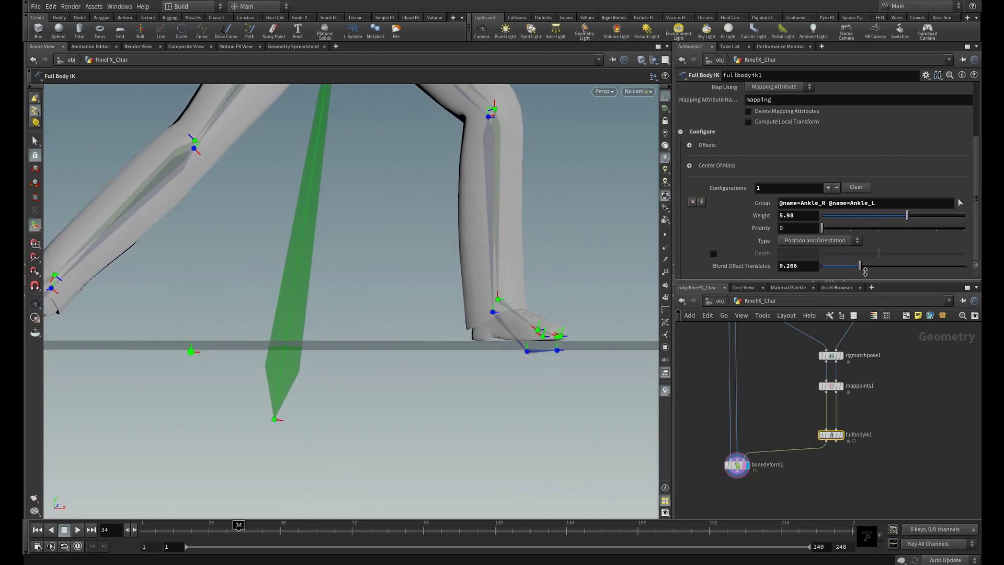
{"action": "left_click_drag", "start_coordinate": [865, 271], "coordinate": [858, 270]}
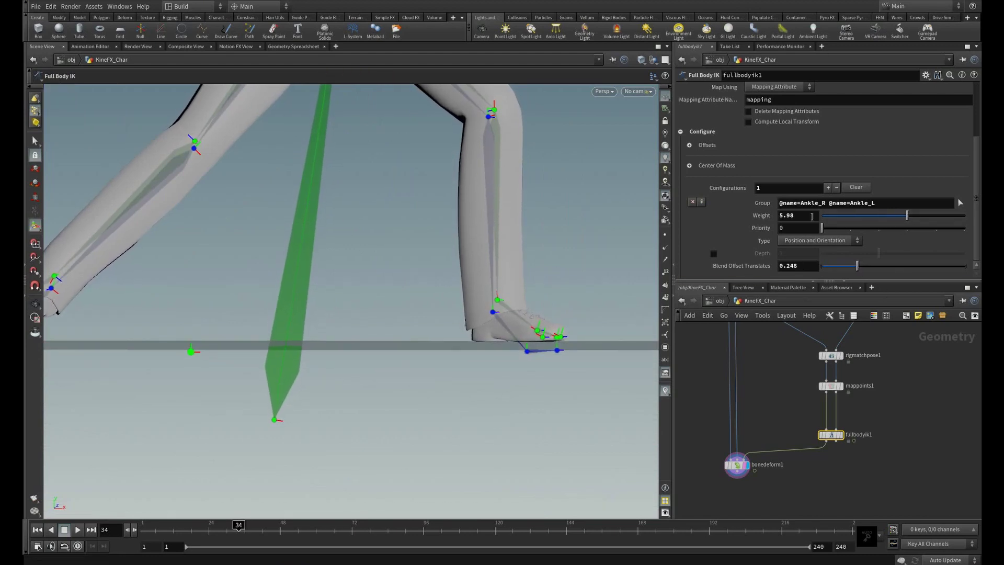
{"action": "mouse_move", "coordinate": [240, 531]}
{"action": "left_mouse_down"}
{"action": "mouse_move", "coordinate": [281, 530]}
{"action": "mouse_move", "coordinate": [205, 526]}
{"action": "mouse_move", "coordinate": [312, 523]}
{"action": "mouse_move", "coordinate": [233, 519]}
{"action": "left_mouse_up"}
{"action": "left_click", "coordinate": [737, 465]}
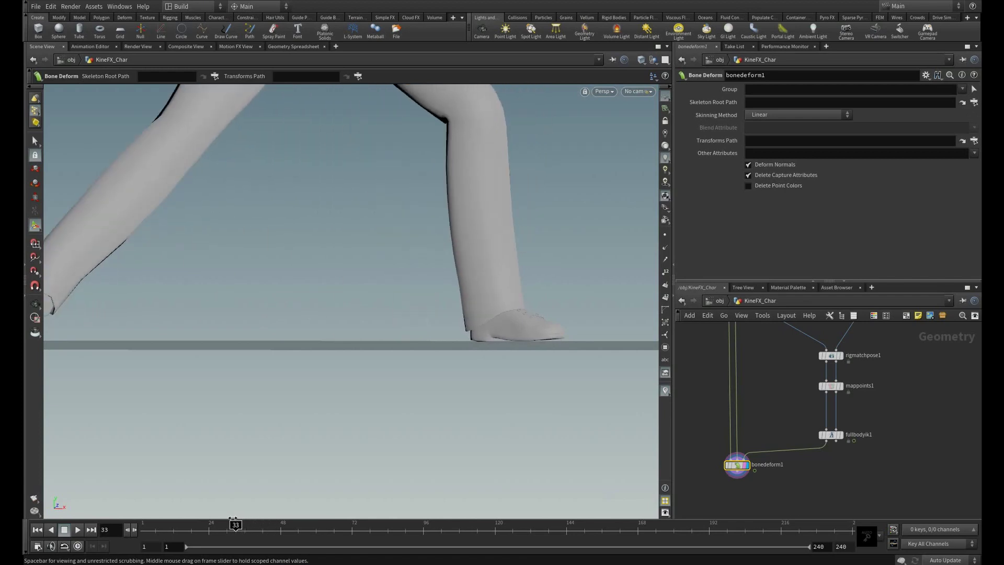
Step: Place a Geometry object in the empty scene and add an FBX Character Import node inside it
{"action": "key", "text": "Return"}
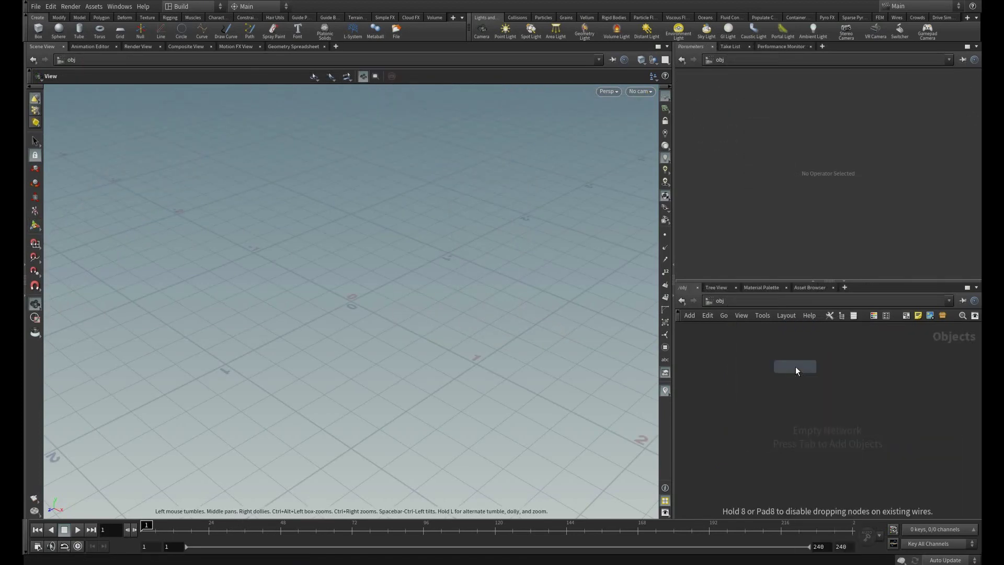
{"action": "left_click", "coordinate": [796, 366]}
{"action": "double_click", "coordinate": [801, 368]}
{"action": "key", "text": "Tab"}
{"action": "type", "text": "fbx"}
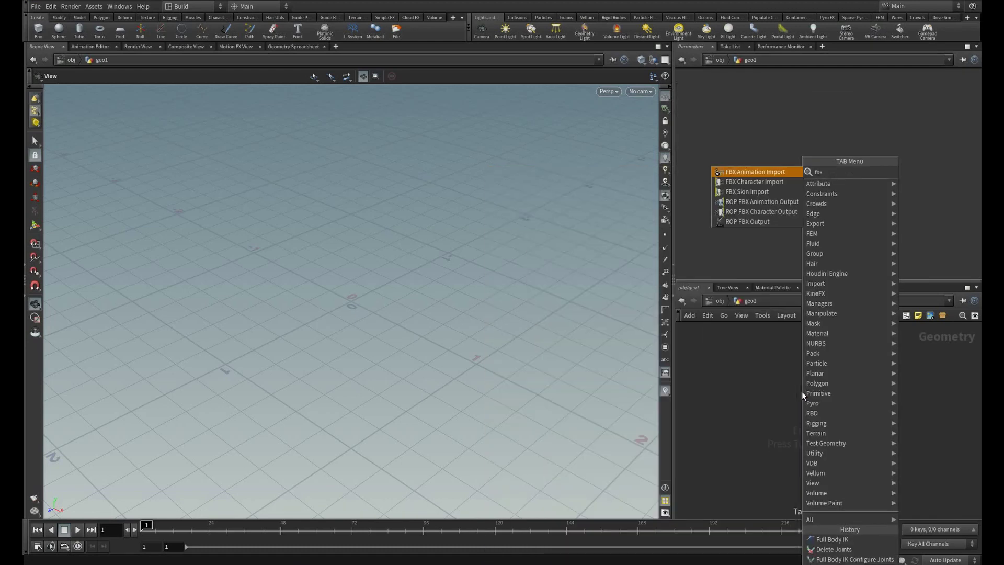
{"action": "type", "text": " char"}
{"action": "left_click", "coordinate": [765, 172]}
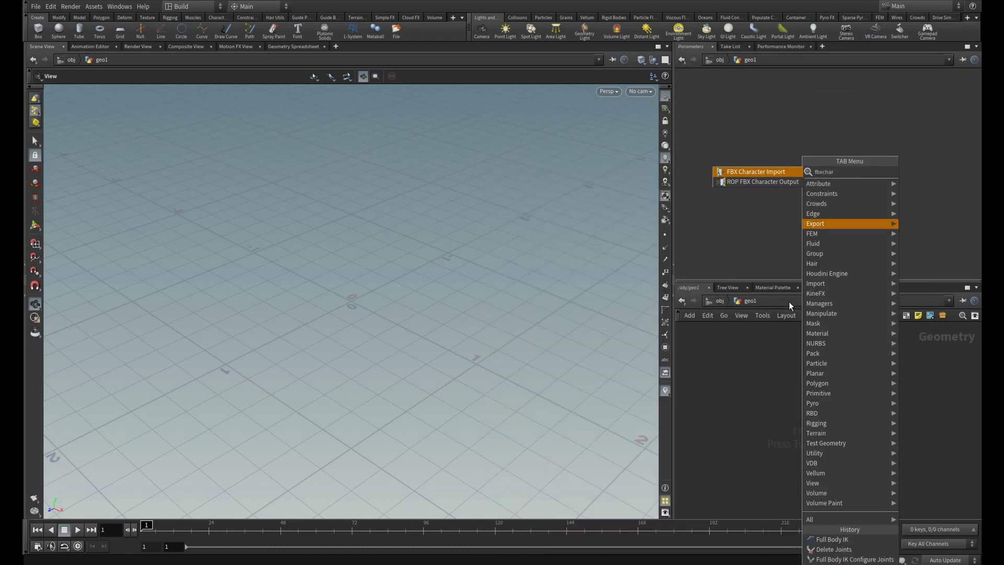
{"action": "left_click", "coordinate": [799, 400]}
Step: Load the character FBX file and the animation FBX file, and choose the mixamo.com clip
{"action": "left_click", "coordinate": [972, 107]}
{"action": "double_click", "coordinate": [762, 78]}
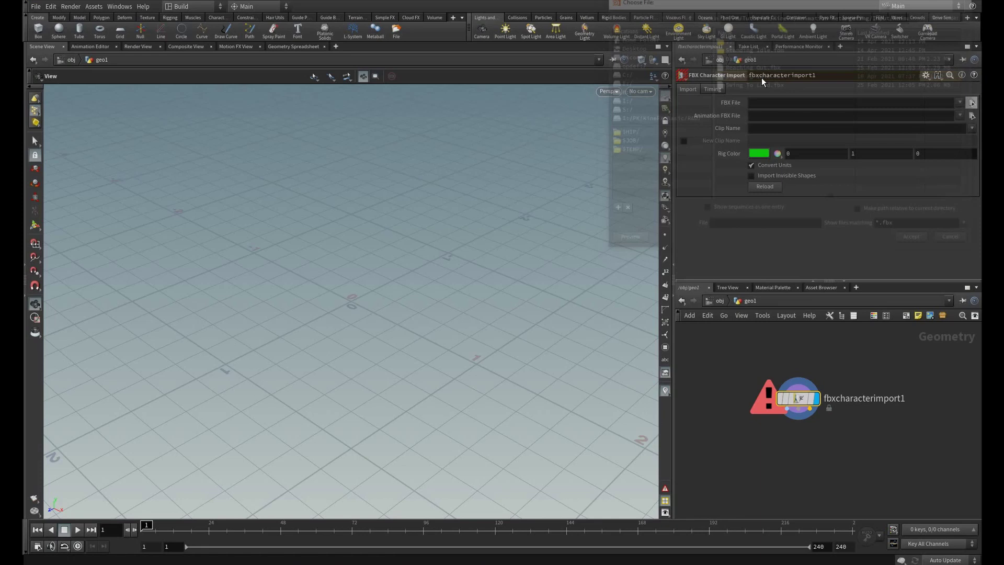
{"action": "left_click", "coordinate": [972, 115]}
{"action": "double_click", "coordinate": [748, 73]}
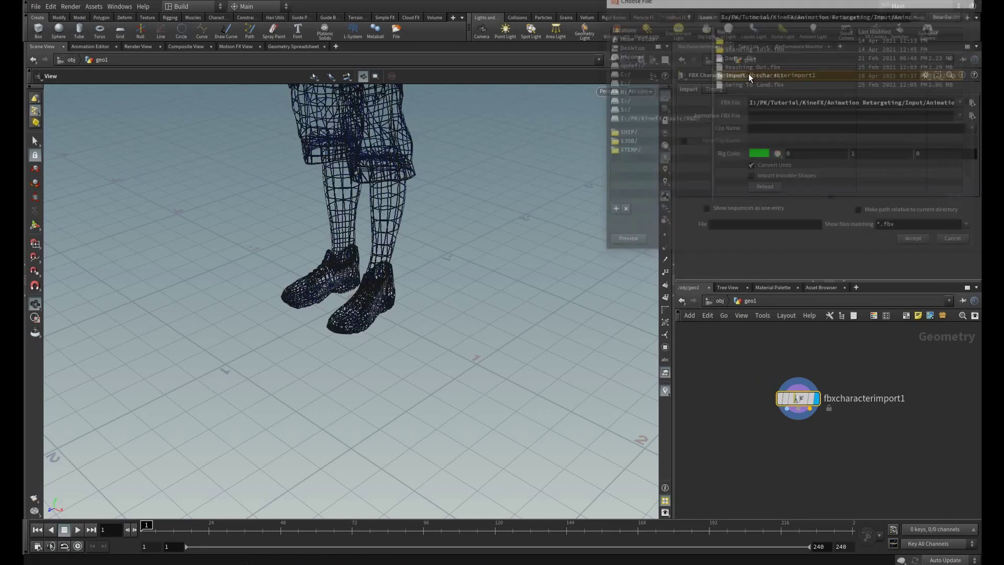
{"action": "left_click", "coordinate": [972, 128]}
{"action": "left_click", "coordinate": [943, 139]}
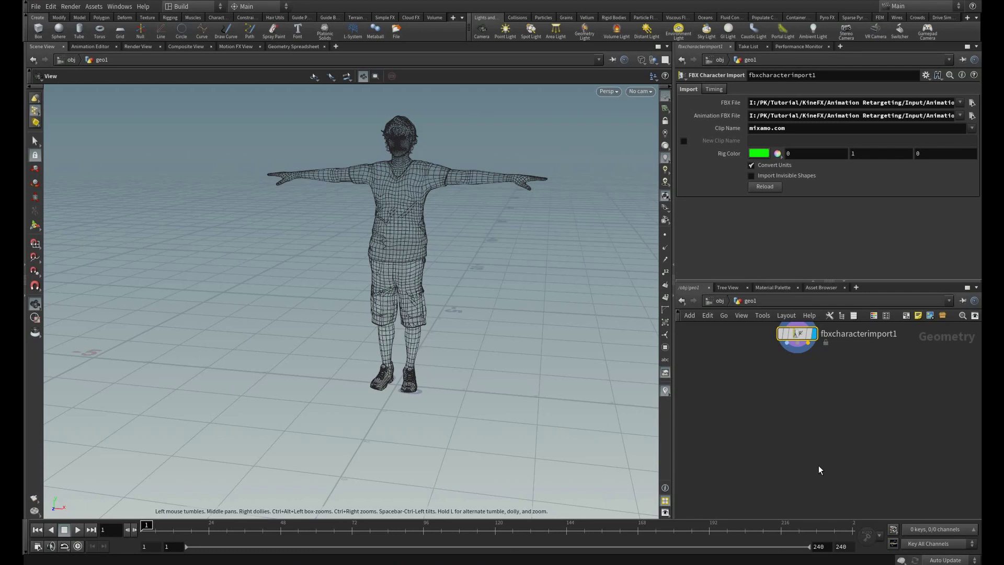
Step: Add a Bone Deform node, wire all three fbxcharacterimport1 outputs into it, display it, and preview the animation from frame 1
{"action": "key", "text": "Tab"}
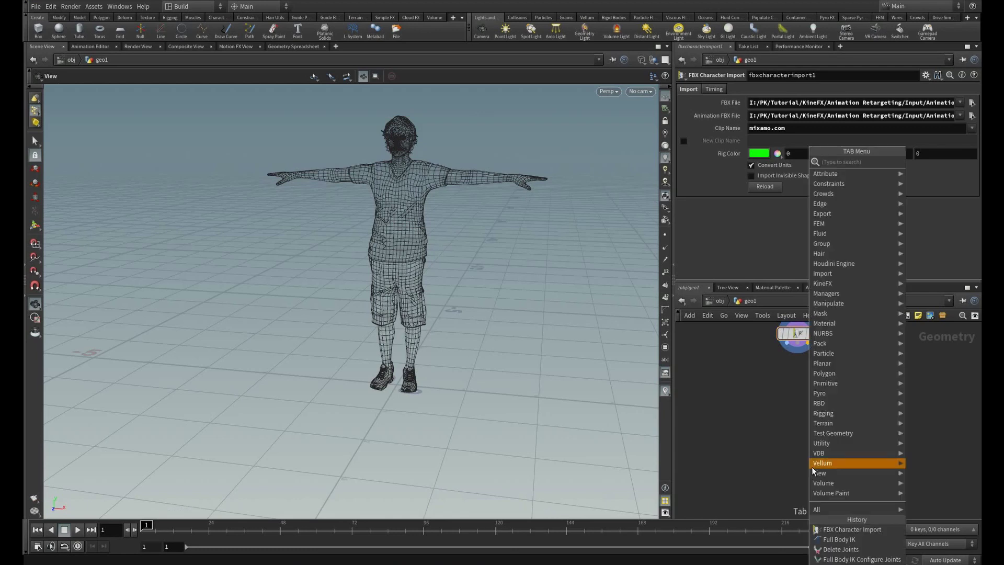
{"action": "type", "text": "bonede"}
{"action": "key", "text": "Return"}
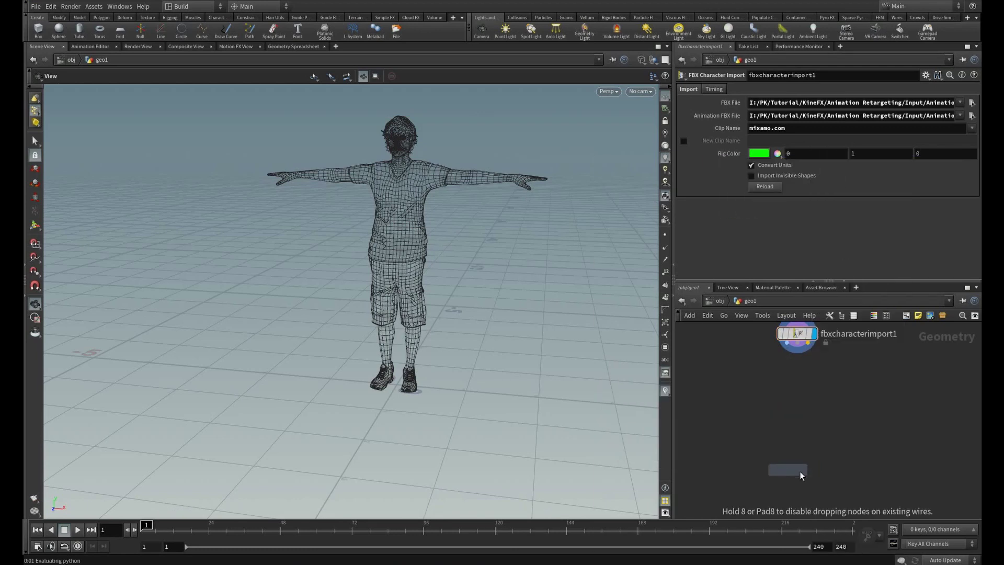
{"action": "left_click", "coordinate": [799, 472]}
{"action": "left_click_drag", "start_coordinate": [798, 440], "coordinate": [797, 462]}
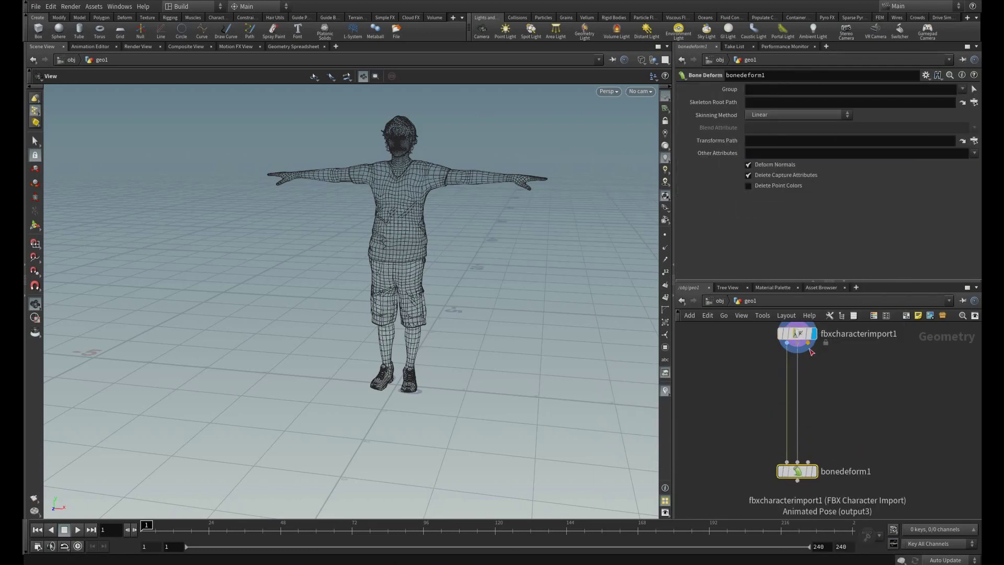
{"action": "left_click_drag", "start_coordinate": [808, 344], "coordinate": [809, 462]}
{"action": "left_click", "coordinate": [815, 471]}
{"action": "left_click_drag", "start_coordinate": [148, 531], "coordinate": [255, 547]}
{"action": "key", "text": "ctrl+Up"}
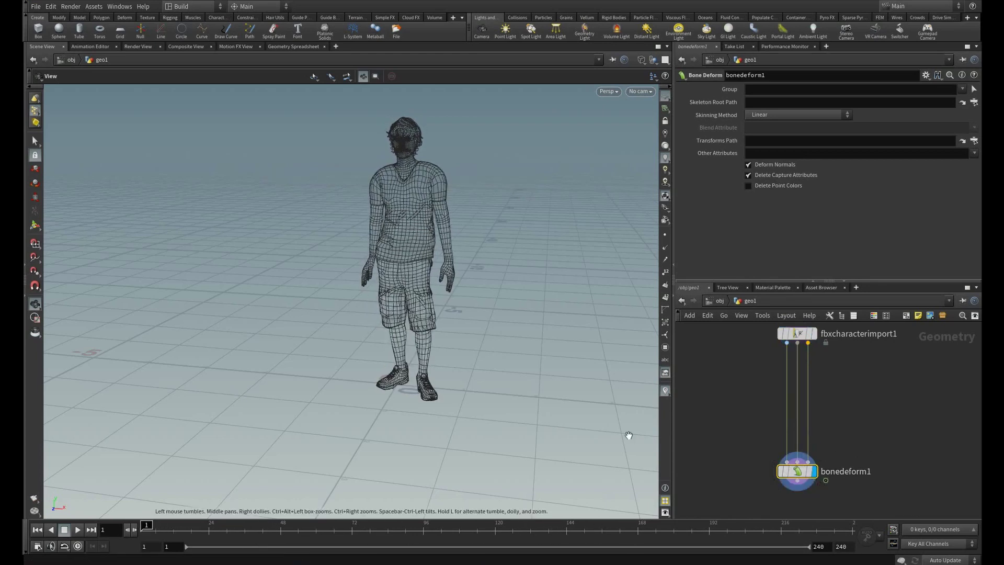
Step: Show the Boat geometry at object level and preview its rocking motion against the character, ending at frame 1
{"action": "left_click", "coordinate": [720, 301]}
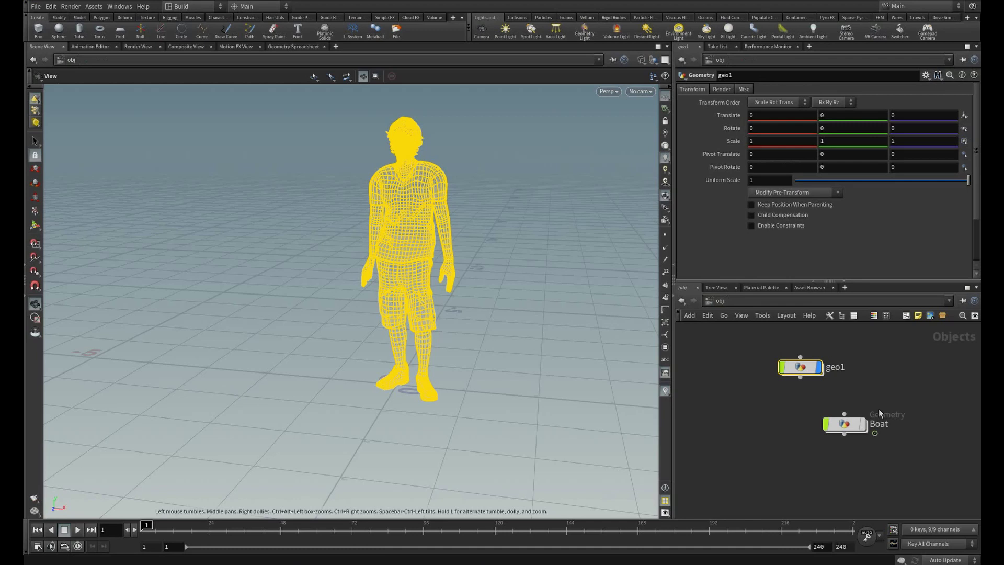
{"action": "left_click", "coordinate": [825, 424]}
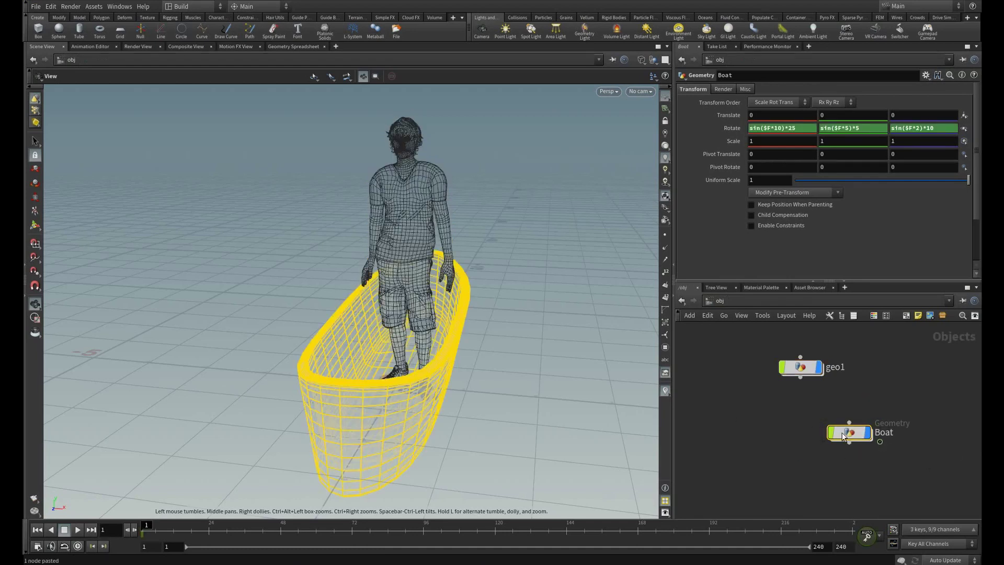
{"action": "mouse_move", "coordinate": [872, 442]}
{"action": "left_click", "coordinate": [212, 530]}
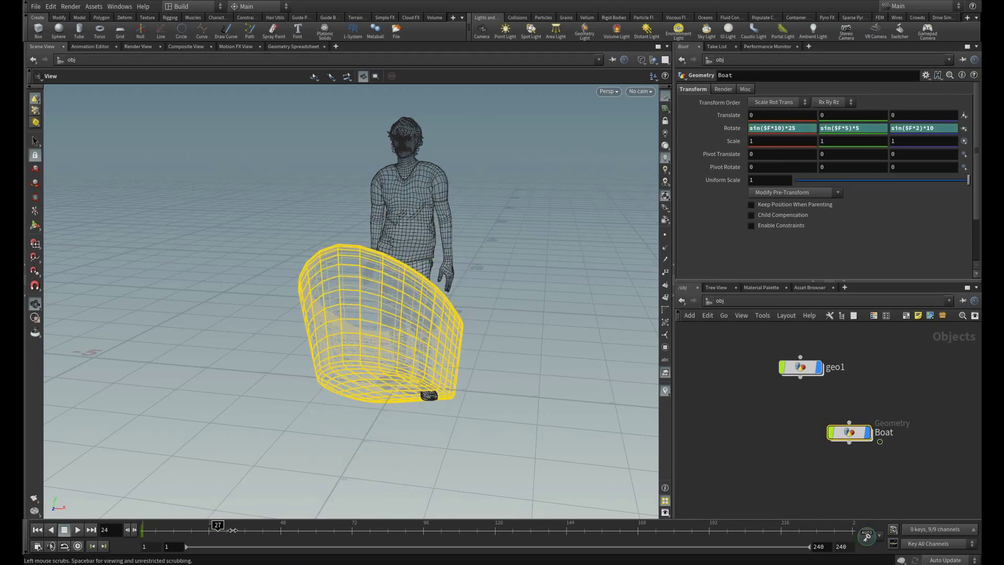
{"action": "left_click_drag", "start_coordinate": [232, 530], "coordinate": [137, 544]}
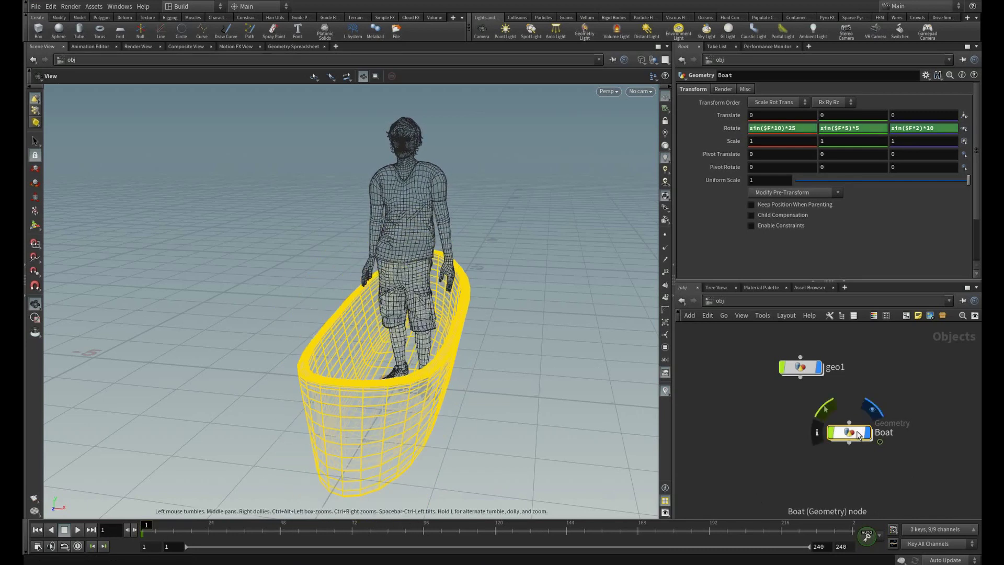
Step: Inside geo1, add a Rig Pose node and feed it the Animated Pose output of fbxcharacterimport1
{"action": "mouse_move", "coordinate": [802, 368]}
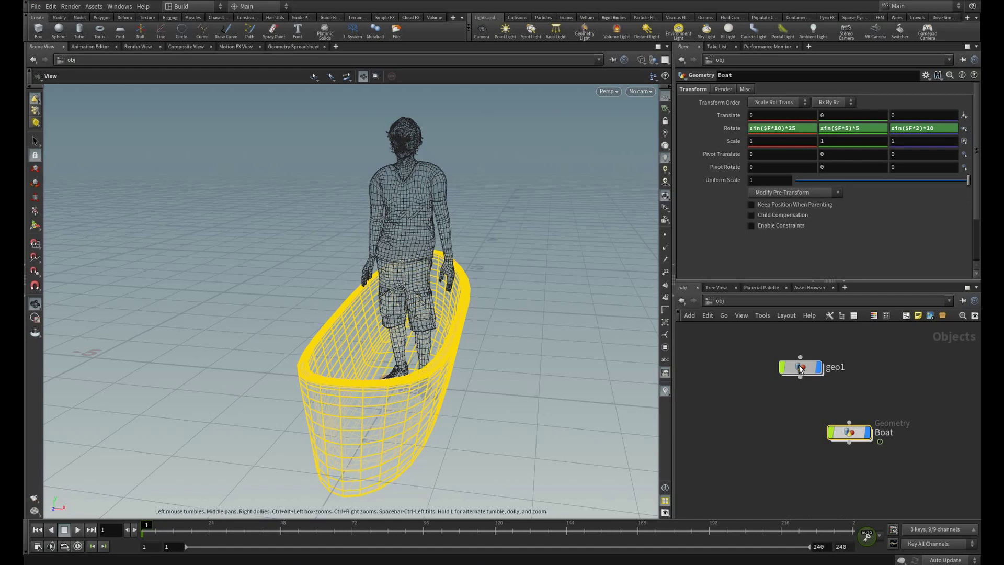
{"action": "double_click", "coordinate": [802, 367]}
{"action": "key", "text": "Tab"}
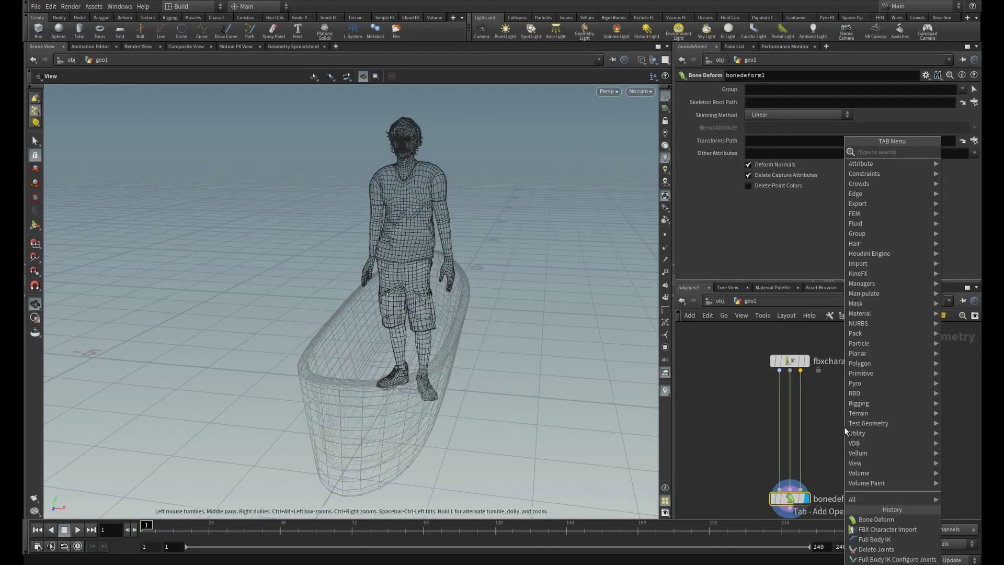
{"action": "type", "text": "rig"}
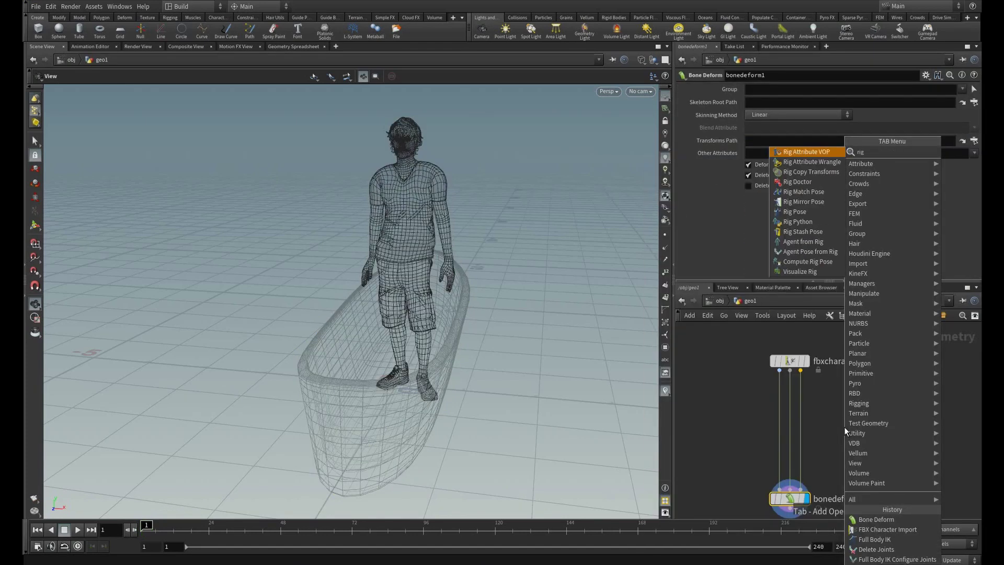
{"action": "key", "text": "Down"}
{"action": "key", "text": "Down"}
{"action": "key", "text": "Down"}
{"action": "key", "text": "Down"}
{"action": "key", "text": "Down"}
{"action": "key", "text": "Return"}
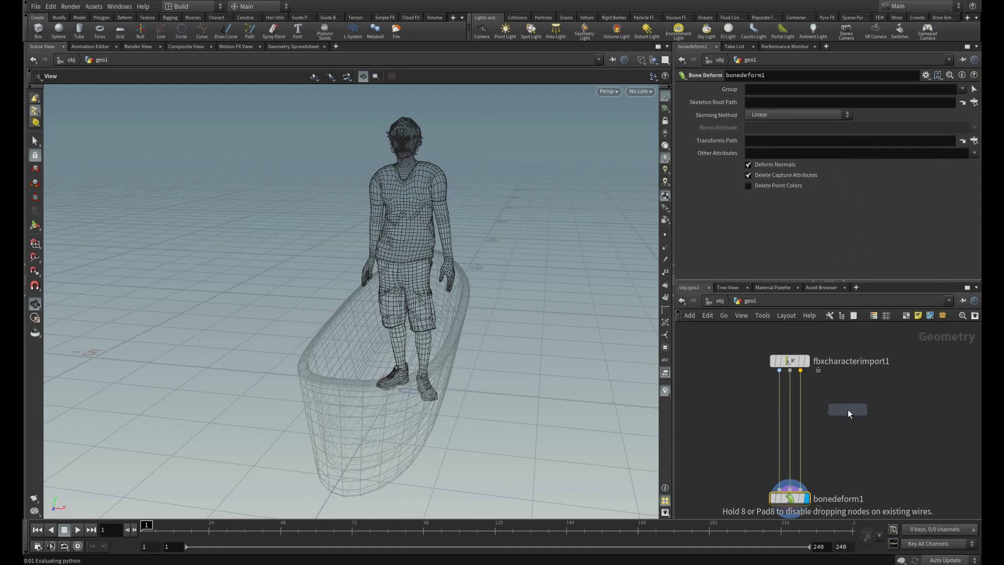
{"action": "left_click", "coordinate": [847, 408]}
{"action": "left_click_drag", "start_coordinate": [801, 371], "coordinate": [846, 406]}
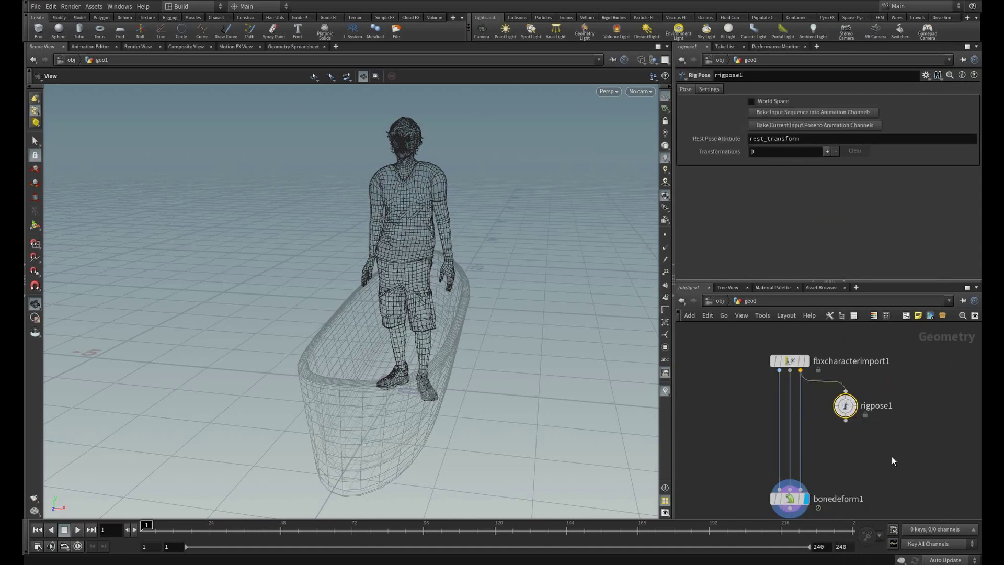
Step: Add a Full Body IK Configure Joints node after rigpose1 and display it
{"action": "middle_click_drag", "start_coordinate": [892, 457], "coordinate": [897, 402]}
{"action": "left_click_drag", "start_coordinate": [800, 443], "coordinate": [797, 484]}
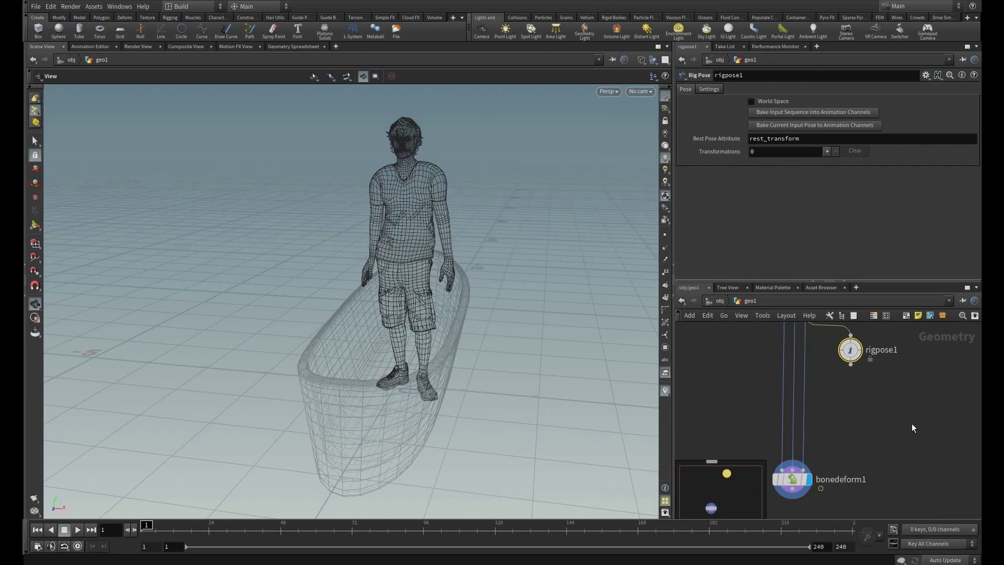
{"action": "key", "text": "Tab"}
{"action": "type", "text": "conf"}
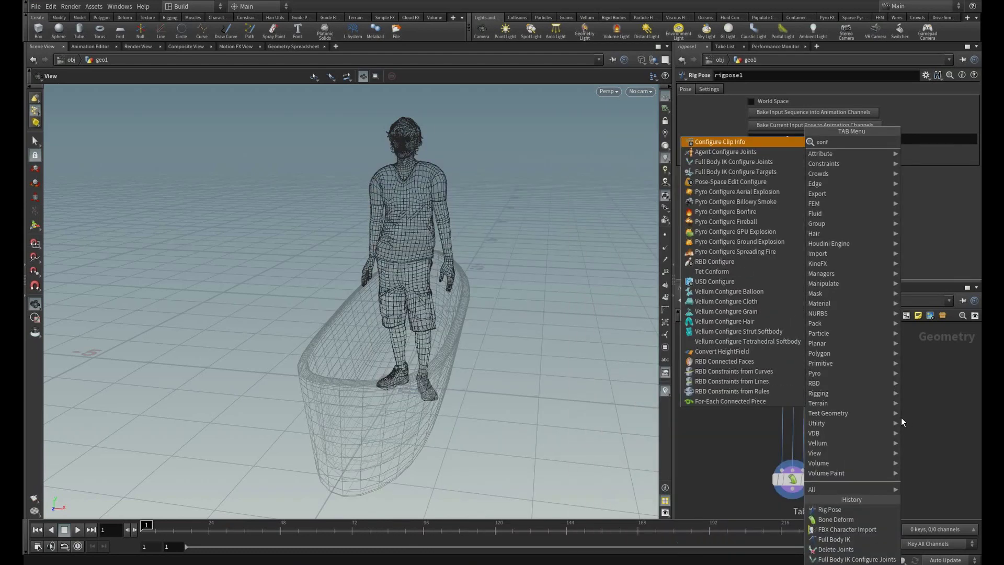
{"action": "type", "text": "i"}
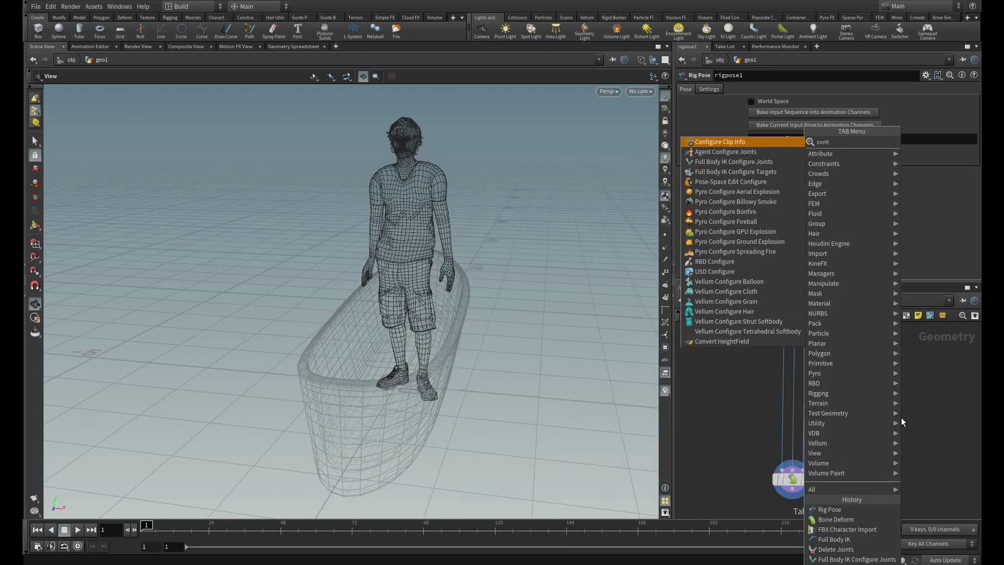
{"action": "left_click", "coordinate": [773, 163]}
{"action": "left_click", "coordinate": [863, 397]}
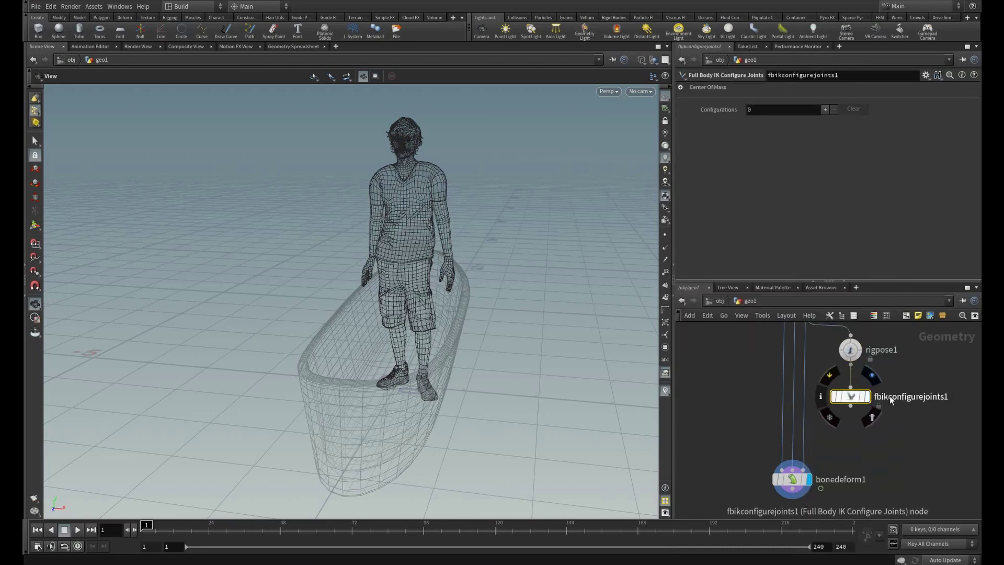
{"action": "left_click", "coordinate": [867, 397]}
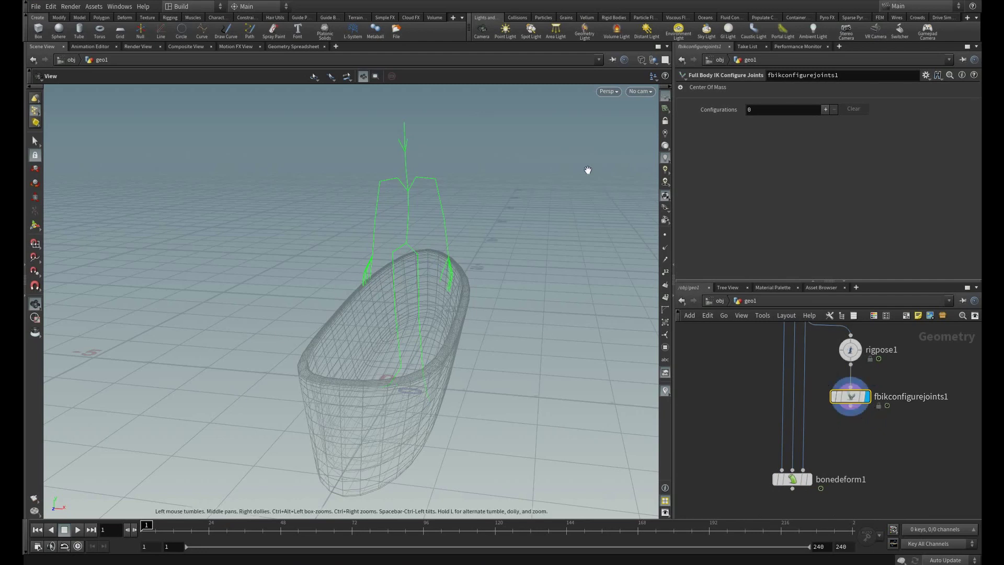
Step: Enable Add Point at Center of Mass and Auto-Compute Joint Local Centers of Mass on fbikconfigurejoints1
{"action": "left_click", "coordinate": [681, 88]}
{"action": "right_click_drag", "start_coordinate": [365, 190], "coordinate": [453, 222]}
{"action": "left_click", "coordinate": [777, 103]}
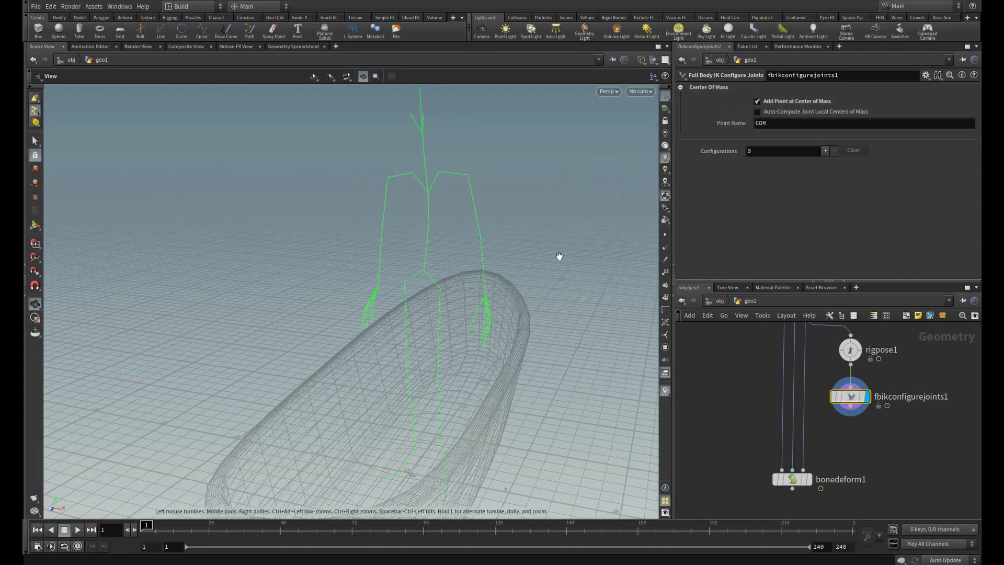
{"action": "left_click", "coordinate": [783, 112]}
{"action": "scroll", "coordinate": [423, 304], "scroll_direction": "up", "scroll_amount": 6}
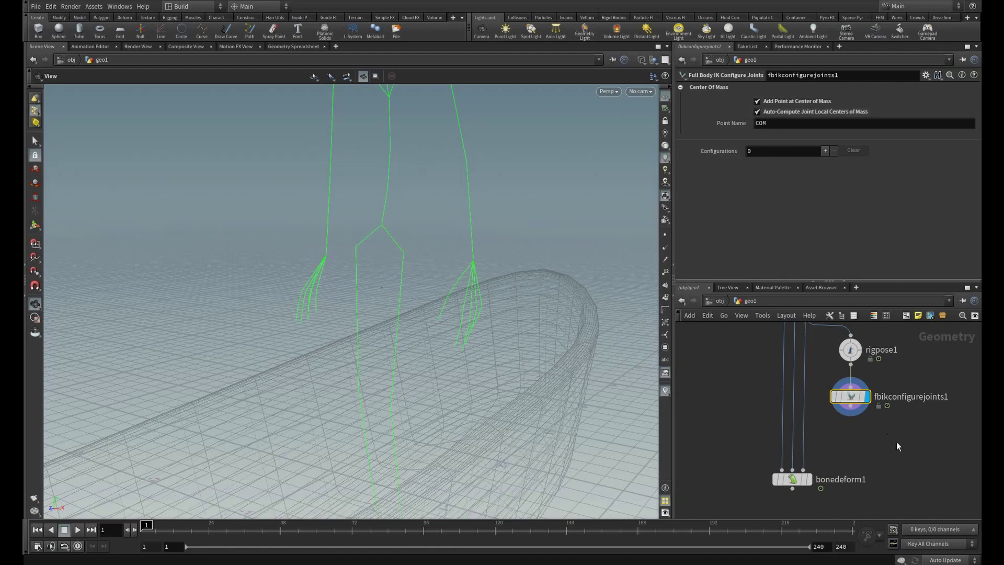
Step: Add a Delete Joints node, connect fbikconfigurejoints1 to its input, and display it
{"action": "key", "text": "h"}
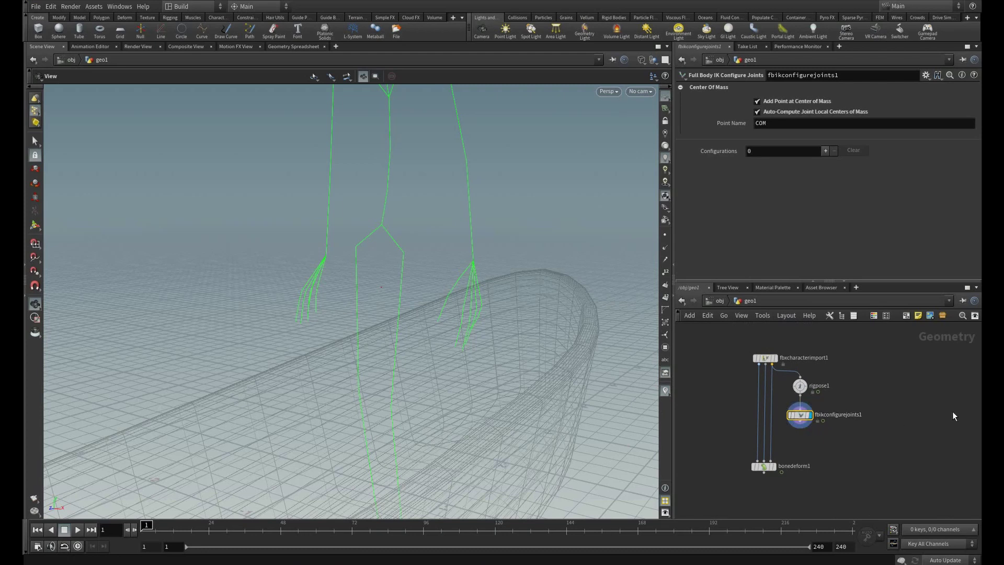
{"action": "key", "text": "Tab"}
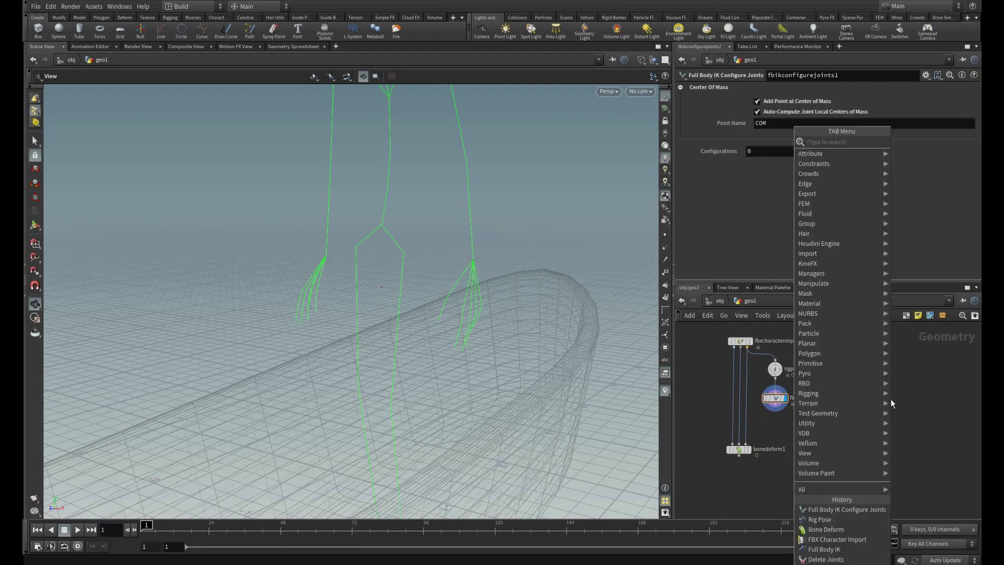
{"action": "type", "text": "dele"}
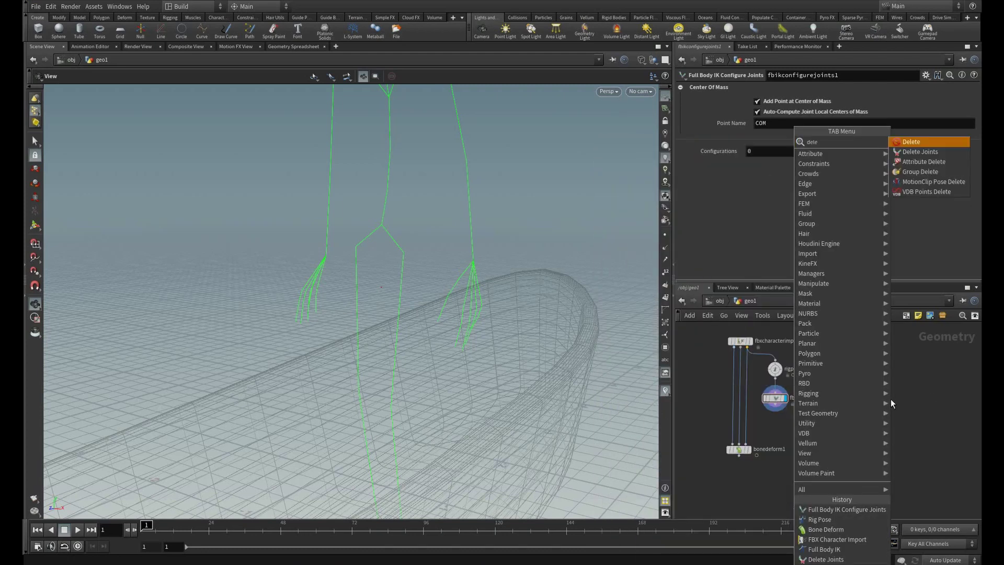
{"action": "key", "text": "Down"}
{"action": "key", "text": "Return"}
{"action": "left_click", "coordinate": [889, 401]}
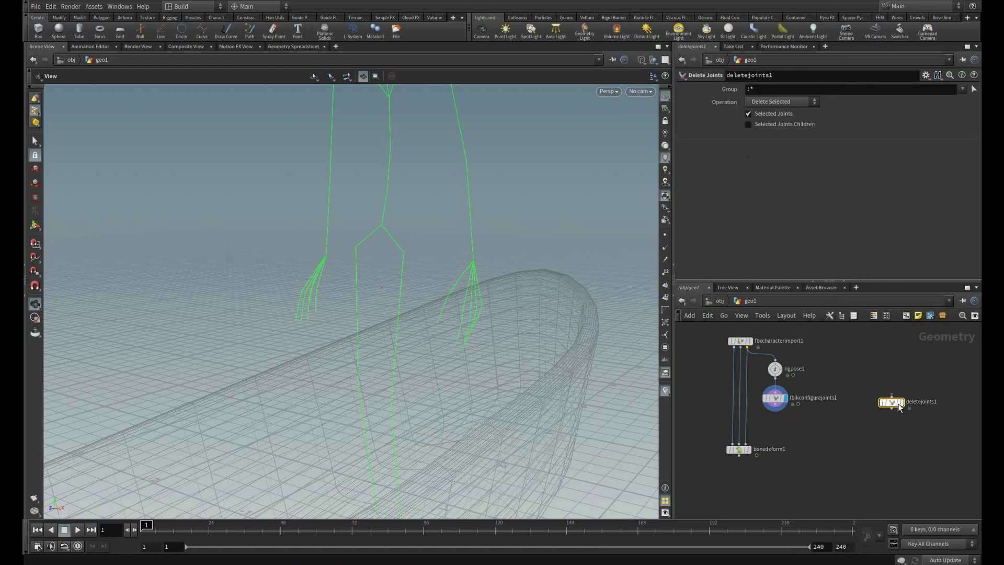
{"action": "left_click_drag", "start_coordinate": [776, 404], "coordinate": [892, 402]}
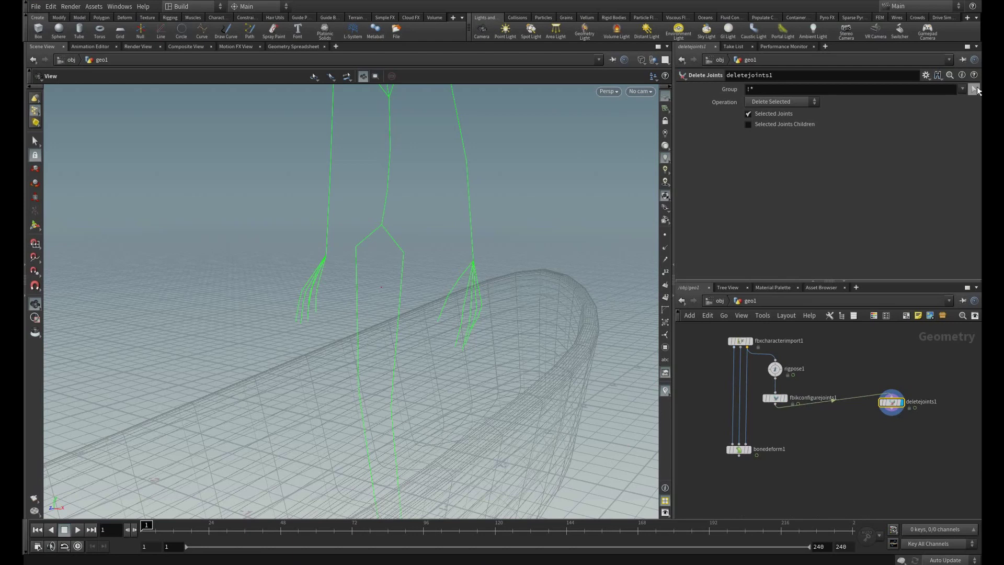
Step: Set the deletejoints1 group to the COM, RightFoot and LeftFoot joints, and set its operation to Delete Non-Selected
{"action": "left_click", "coordinate": [974, 89]}
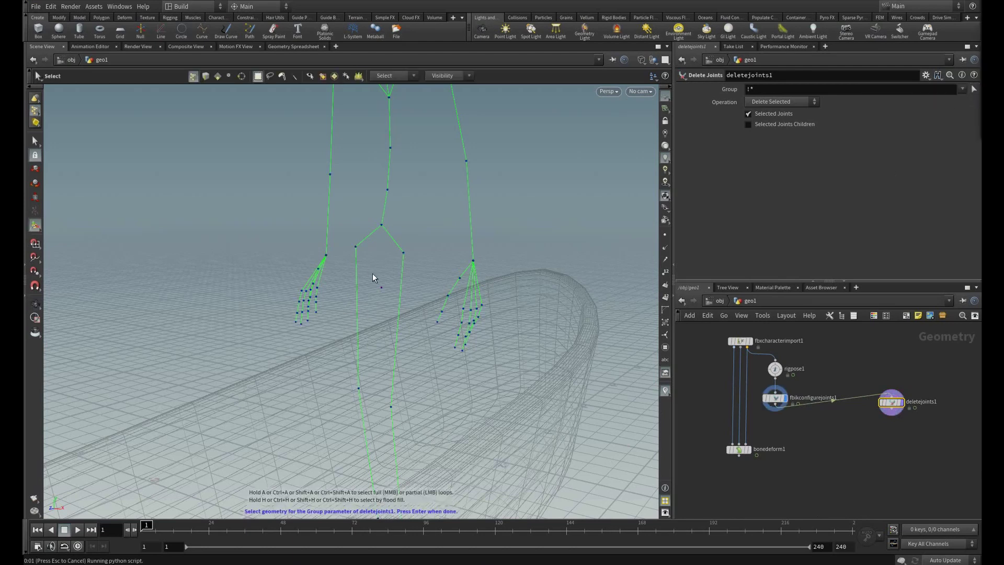
{"action": "left_click_drag", "start_coordinate": [373, 274], "coordinate": [392, 308]}
{"action": "middle_click_drag", "start_coordinate": [389, 403], "coordinate": [378, 289], "text": "alt"}
{"action": "left_click_drag", "start_coordinate": [378, 289], "coordinate": [400, 340], "text": "alt"}
{"action": "left_click_drag", "start_coordinate": [392, 396], "coordinate": [421, 432], "text": "shift"}
{"action": "left_click_drag", "start_coordinate": [438, 421], "coordinate": [465, 456], "text": "shift"}
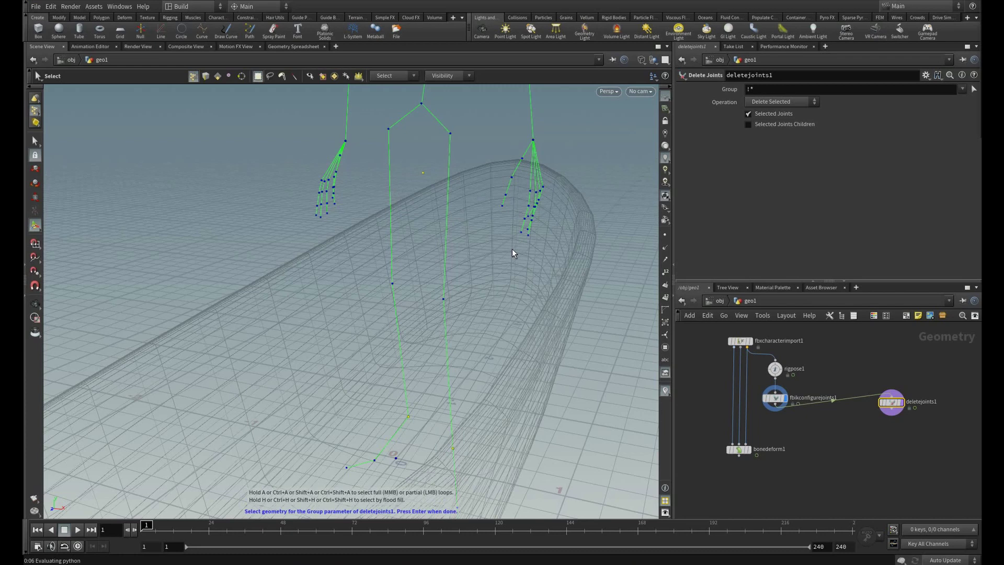
{"action": "key", "text": "Return"}
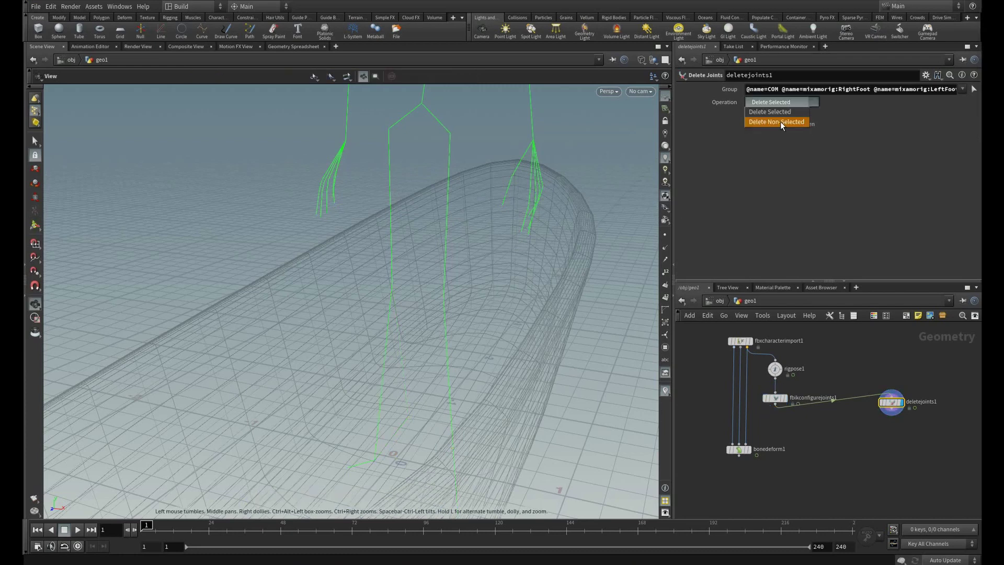
{"action": "left_click", "coordinate": [780, 121]}
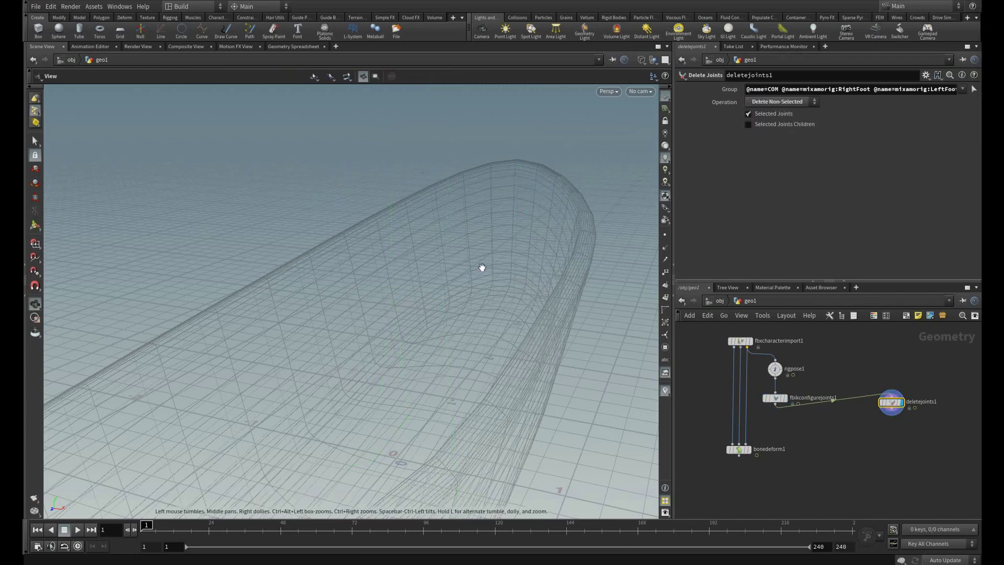
{"action": "left_click_drag", "start_coordinate": [505, 268], "coordinate": [433, 240]}
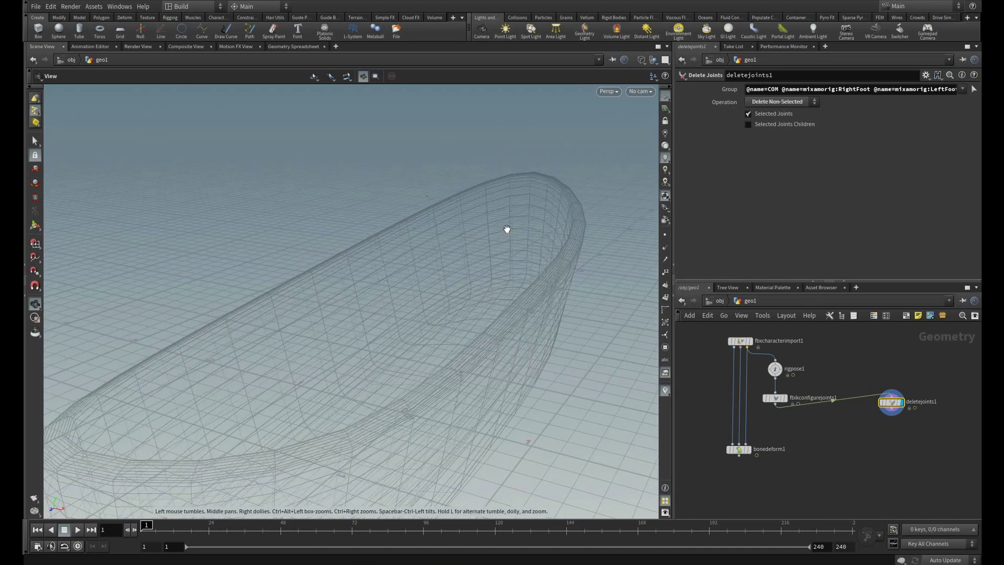
Step: Add a Transform node connected below deletejoints1 and display it
{"action": "key", "text": "Tab"}
{"action": "type", "text": "trnsfor"}
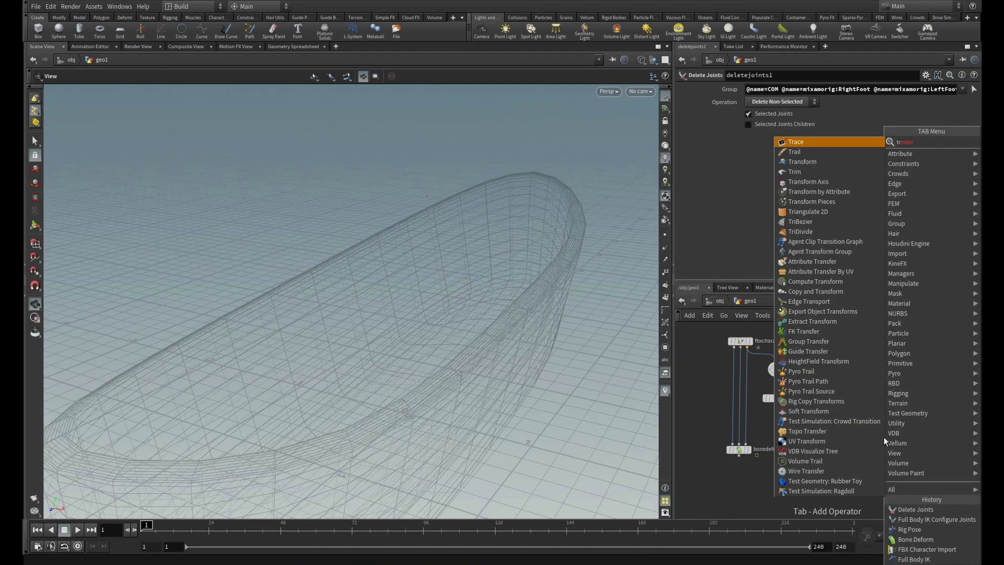
{"action": "key", "text": "BackSpace"}
{"action": "key", "text": "BackSpace"}
{"action": "key", "text": "BackSpace"}
{"action": "type", "text": "ans"}
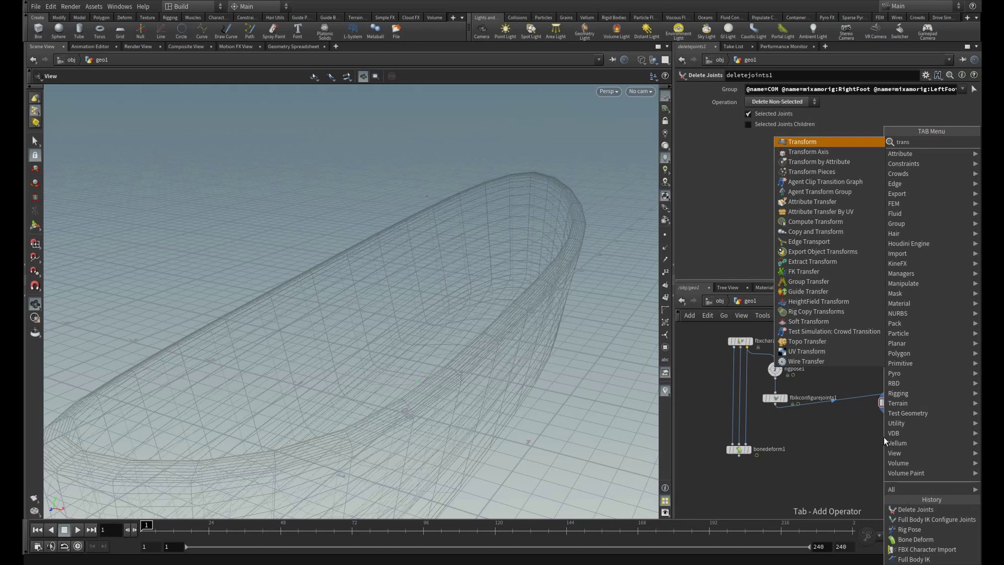
{"action": "key", "text": "Return"}
{"action": "left_click", "coordinate": [893, 429]}
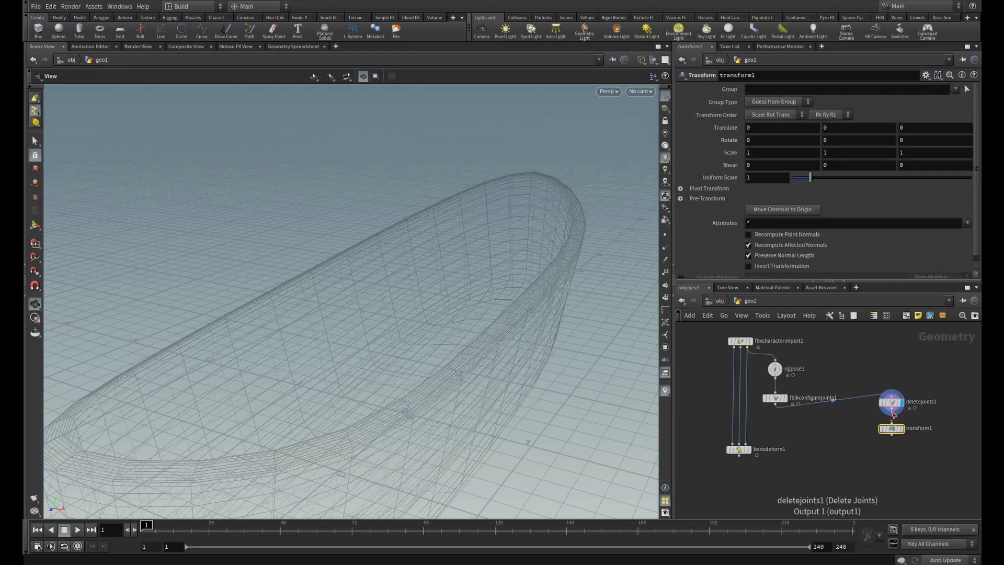
{"action": "left_click", "coordinate": [903, 429]}
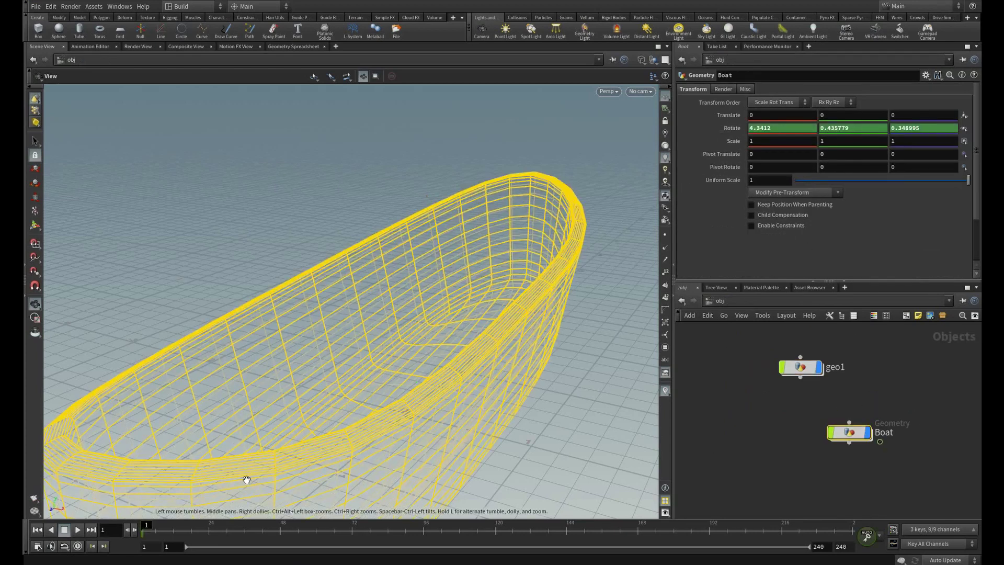
Step: Scrub through the animation at object level to check the Boat's rotation over time
{"action": "left_click", "coordinate": [242, 532]}
{"action": "left_click_drag", "start_coordinate": [243, 532], "coordinate": [296, 532]}
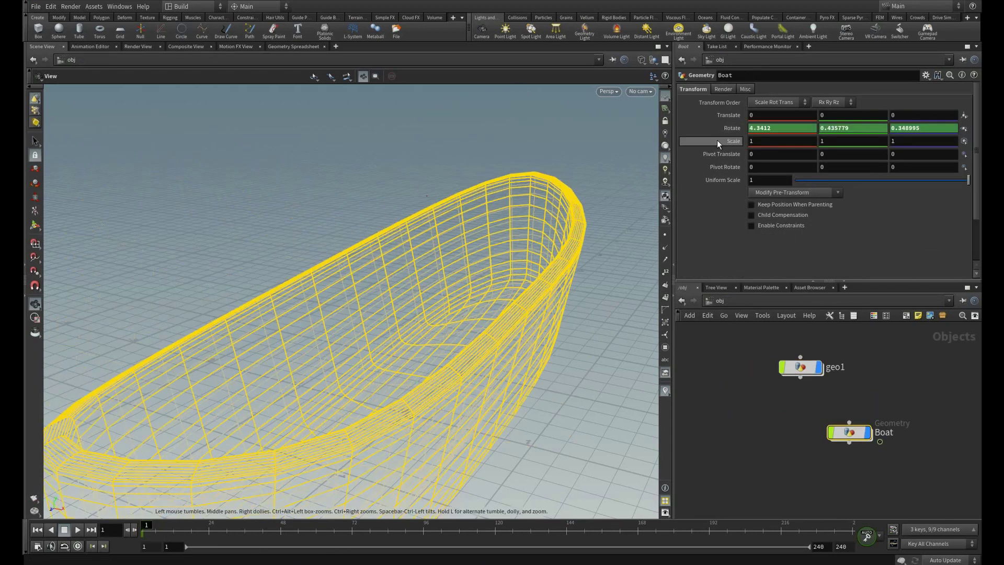
Step: Copy the Boat's Rotate expressions onto transform1's Rotate: sin($F*10)*25, sin($F*5)*5 and sin($F*2)*10
{"action": "left_click", "coordinate": [726, 127]}
{"action": "right_click", "coordinate": [733, 130]}
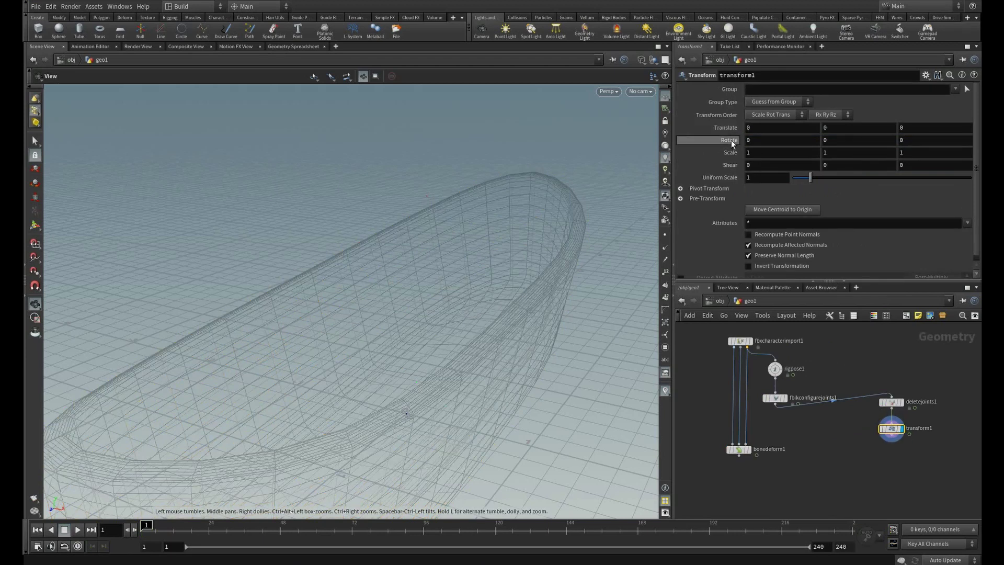
{"action": "right_click", "coordinate": [731, 141]}
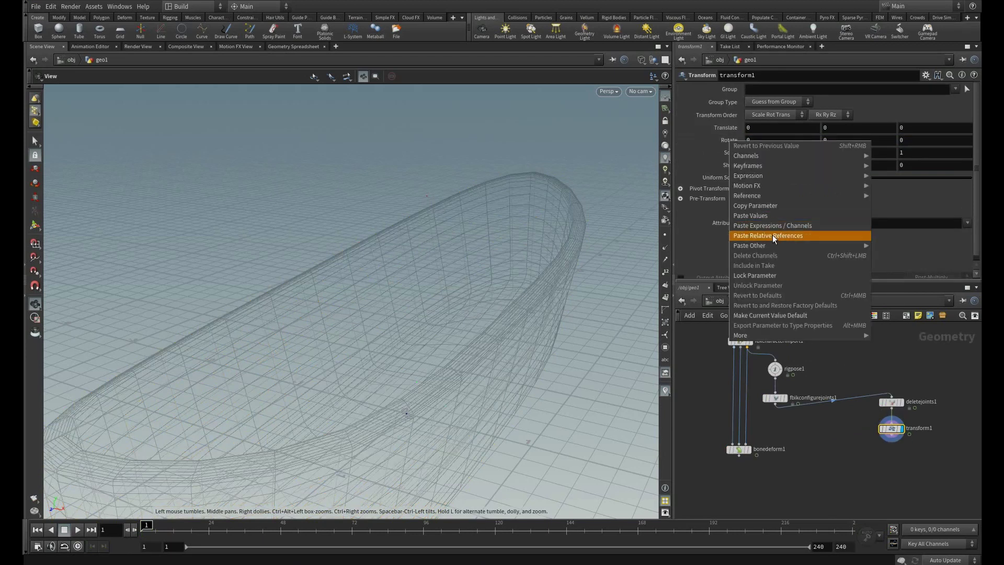
{"action": "left_click", "coordinate": [773, 234]}
Step: Move the bonedeform1 node lower to make room in the network, and scrub the first frames to check the transformed joints
{"action": "scroll", "coordinate": [808, 459], "scroll_direction": "down", "scroll_amount": 1}
{"action": "middle_click_drag", "start_coordinate": [808, 459], "coordinate": [818, 424]}
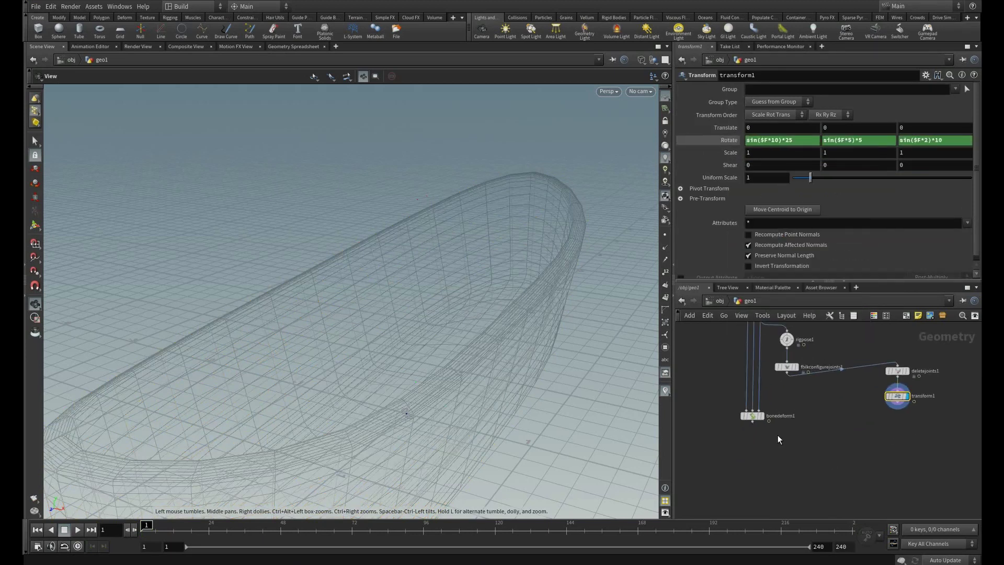
{"action": "left_click_drag", "start_coordinate": [754, 416], "coordinate": [755, 457]}
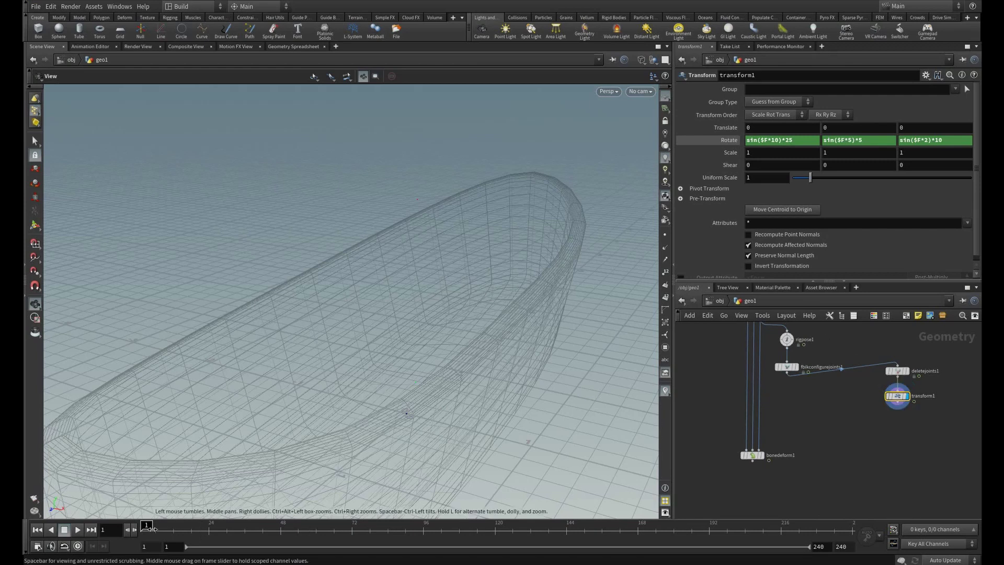
{"action": "key", "text": "Return"}
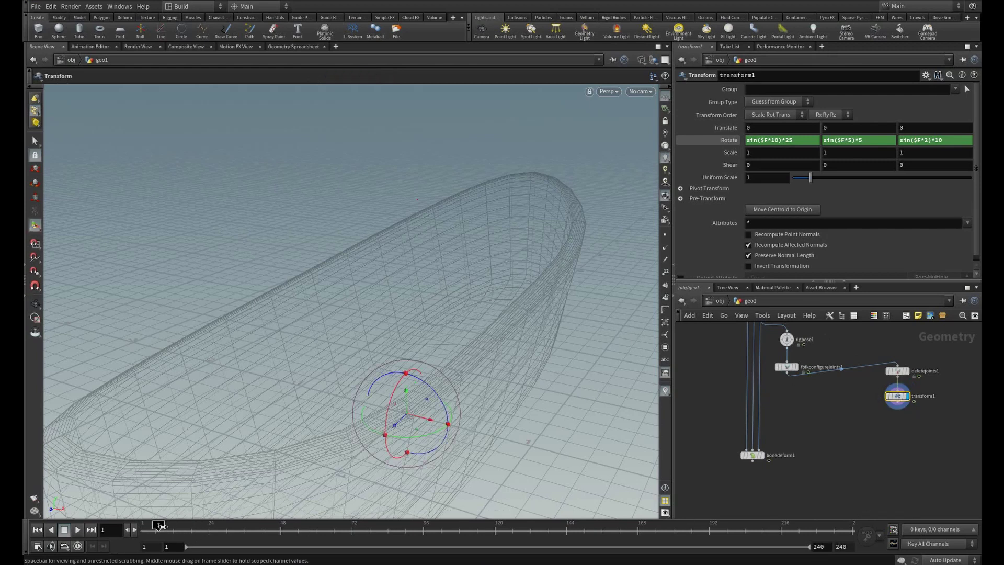
{"action": "mouse_move", "coordinate": [156, 526]}
{"action": "left_mouse_down"}
{"action": "mouse_move", "coordinate": [332, 537]}
{"action": "mouse_move", "coordinate": [143, 527]}
{"action": "left_mouse_up"}
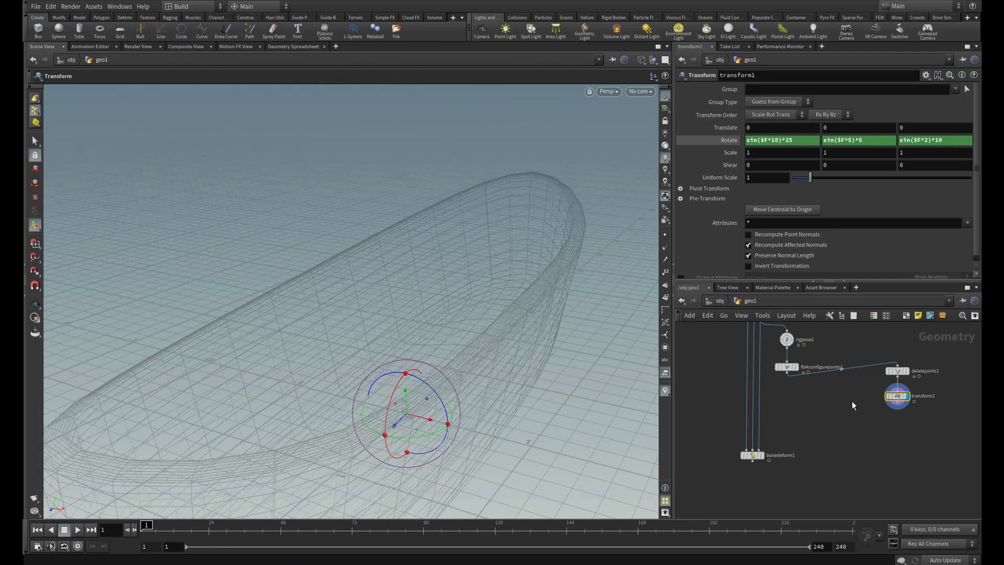
Step: Add a Full Body IK node, connect fbikconfigurejoints1 to its first input and transform1 to its second, and display it
{"action": "key", "text": "Tab"}
{"action": "type", "text": "full"}
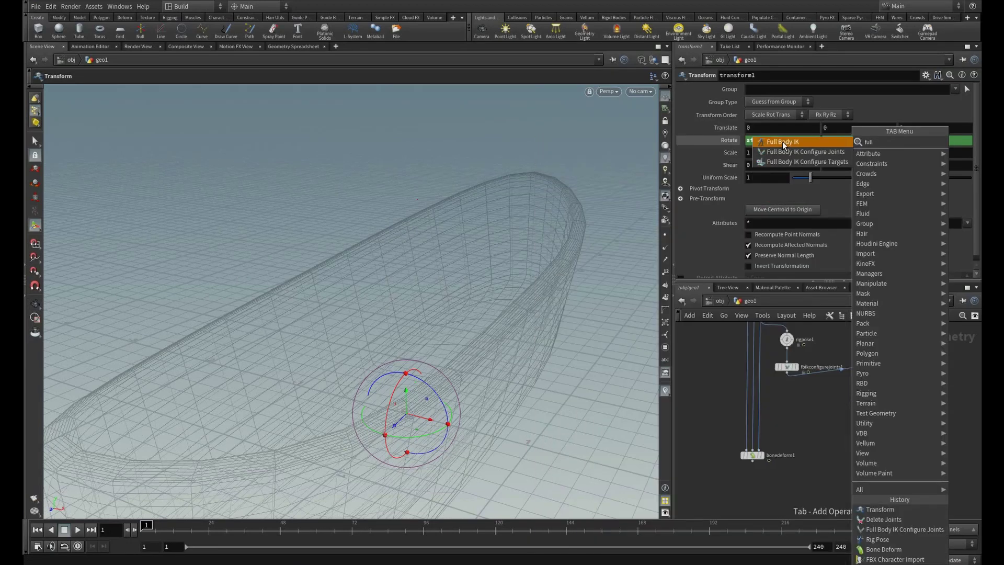
{"action": "left_click", "coordinate": [783, 142]}
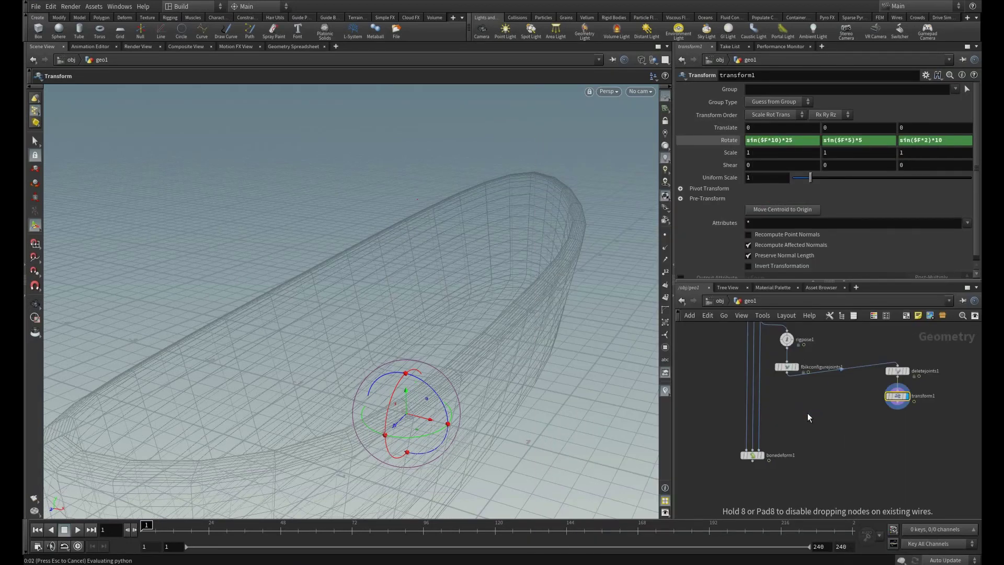
{"action": "left_click", "coordinate": [808, 413]}
{"action": "left_click_drag", "start_coordinate": [787, 373], "coordinate": [801, 407]}
{"action": "left_click_drag", "start_coordinate": [898, 403], "coordinate": [811, 407]}
{"action": "left_click", "coordinate": [815, 413]}
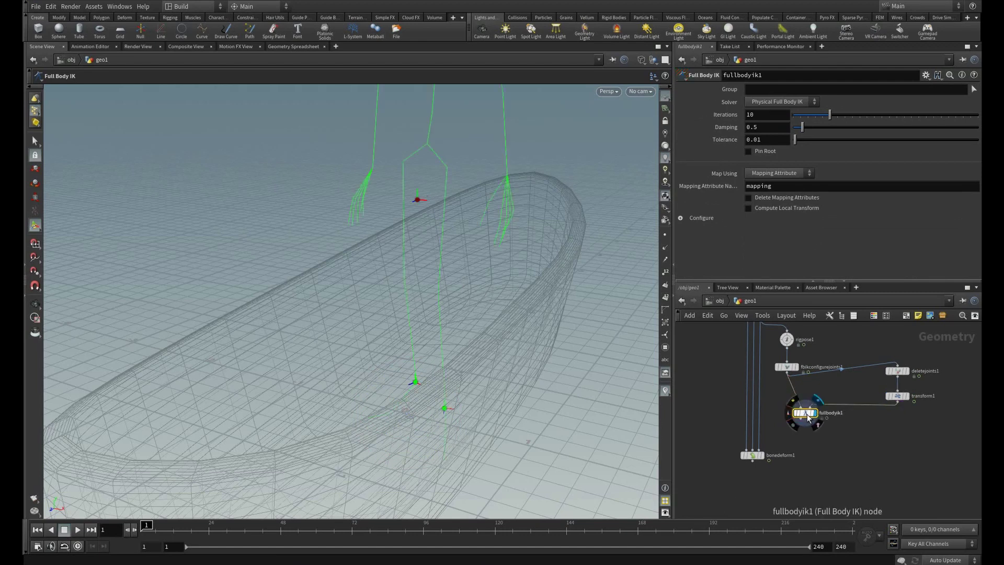
Step: Scrub to frame 58 and template bonedeform1 to compare the character mesh with the IK skeleton
{"action": "mouse_move", "coordinate": [516, 296]}
{"action": "left_mouse_down", "text": "alt"}
{"action": "mouse_move", "coordinate": [513, 284]}
{"action": "mouse_move", "coordinate": [512, 294]}
{"action": "left_mouse_up", "text": "alt"}
{"action": "left_click_drag", "start_coordinate": [148, 524], "coordinate": [311, 534]}
{"action": "left_click", "coordinate": [760, 456]}
{"action": "left_click_drag", "start_coordinate": [308, 497], "coordinate": [303, 429], "text": "alt"}
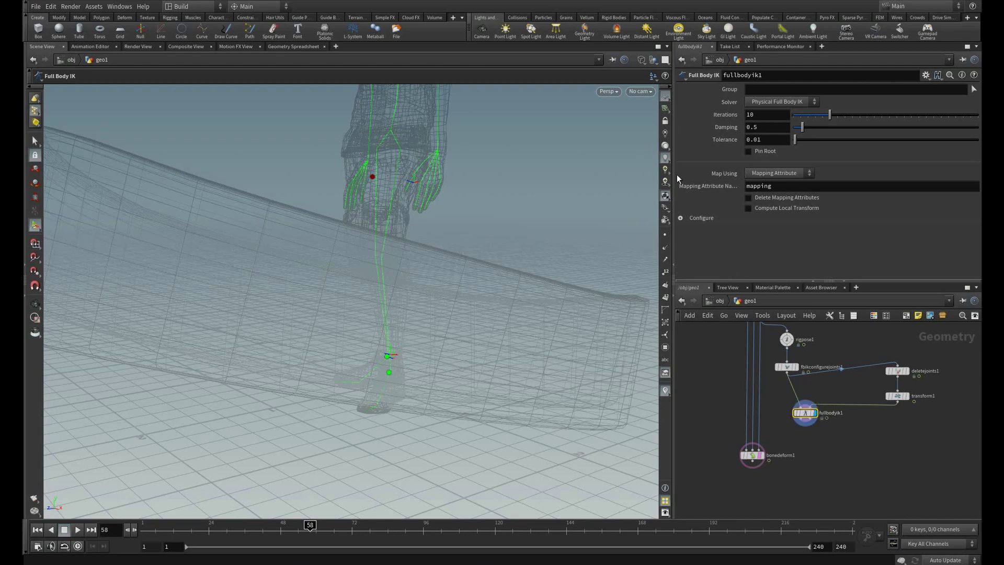
Step: Open fullbodyik1's Configure and Offsets settings, set Map Using to Match By Attribute, and scrub to frame 56
{"action": "left_click", "coordinate": [681, 219]}
{"action": "scroll", "coordinate": [755, 219], "scroll_direction": "down", "scroll_amount": 1}
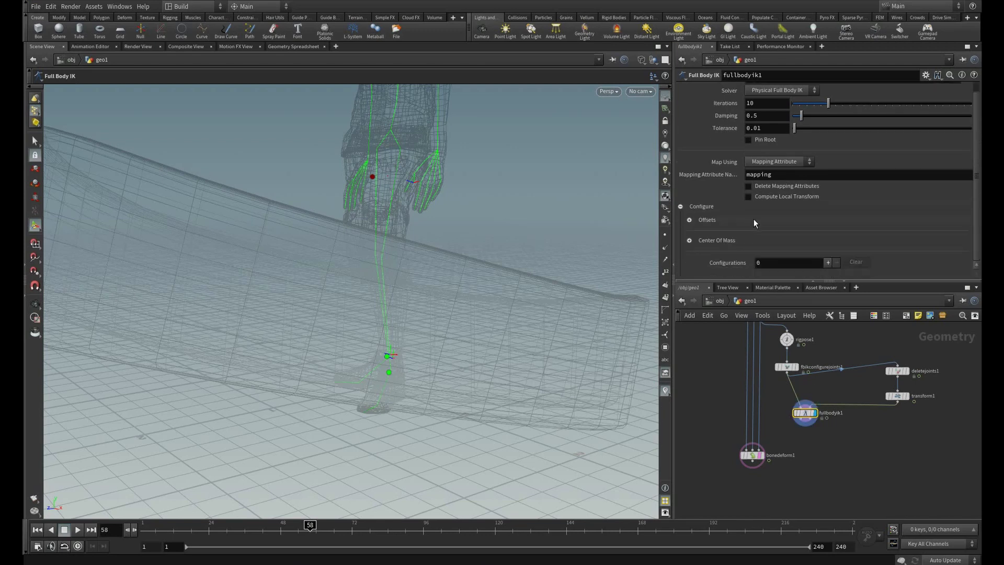
{"action": "left_click", "coordinate": [689, 218]}
{"action": "scroll", "coordinate": [809, 215], "scroll_direction": "down", "scroll_amount": 3}
{"action": "scroll", "coordinate": [765, 237], "scroll_direction": "down", "scroll_amount": 1}
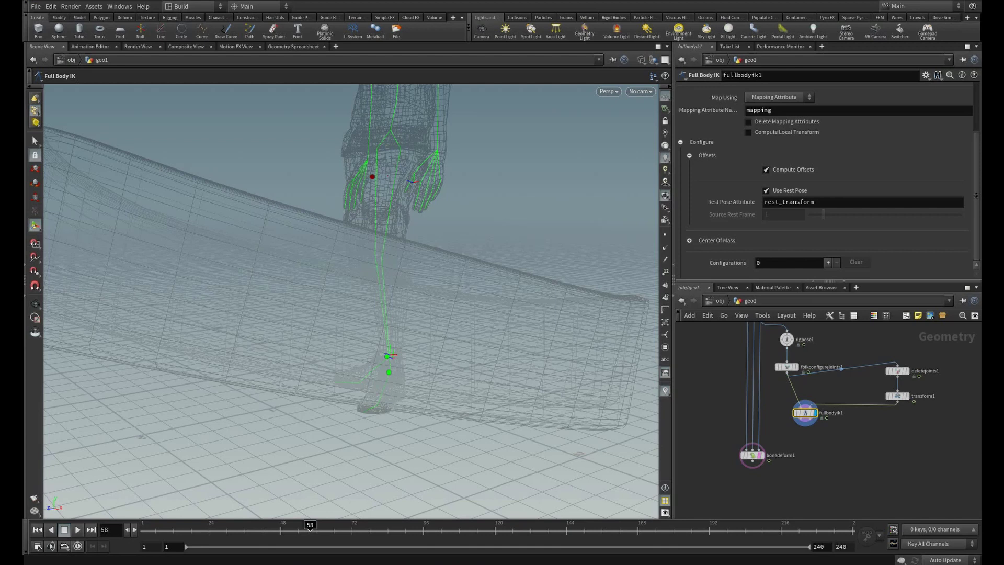
{"action": "scroll", "coordinate": [880, 187], "scroll_direction": "up", "scroll_amount": 3}
{"action": "left_click", "coordinate": [778, 163]}
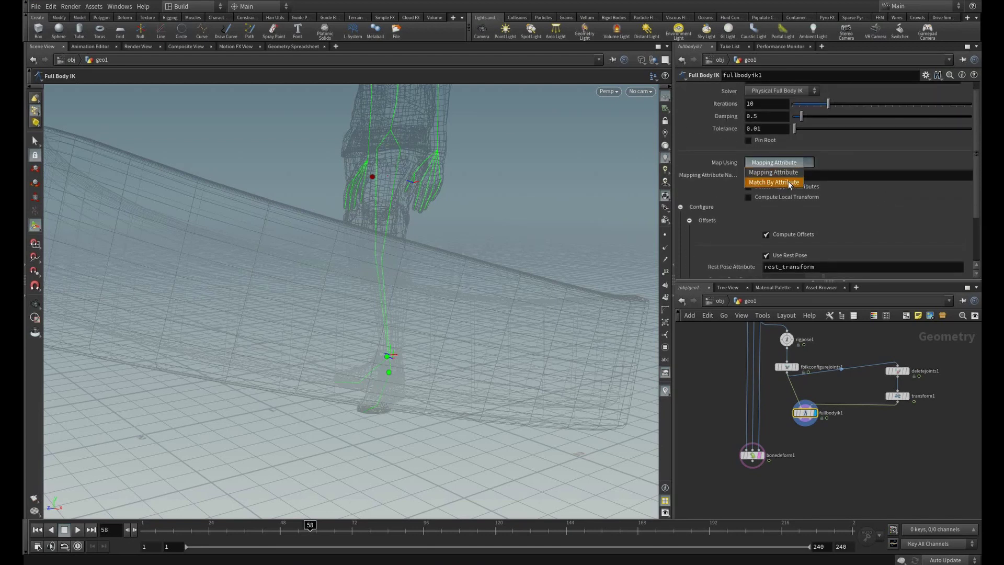
{"action": "left_click", "coordinate": [791, 182]}
{"action": "mouse_move", "coordinate": [310, 524]}
{"action": "left_mouse_down"}
{"action": "mouse_move", "coordinate": [231, 525]}
{"action": "mouse_move", "coordinate": [304, 525]}
{"action": "left_mouse_up"}
Step: Enable Add Center Of Mass Target on fullbodyik1 and scrub to frame 40 to check the skeleton's motion
{"action": "scroll", "coordinate": [824, 187], "scroll_direction": "down", "scroll_amount": 3}
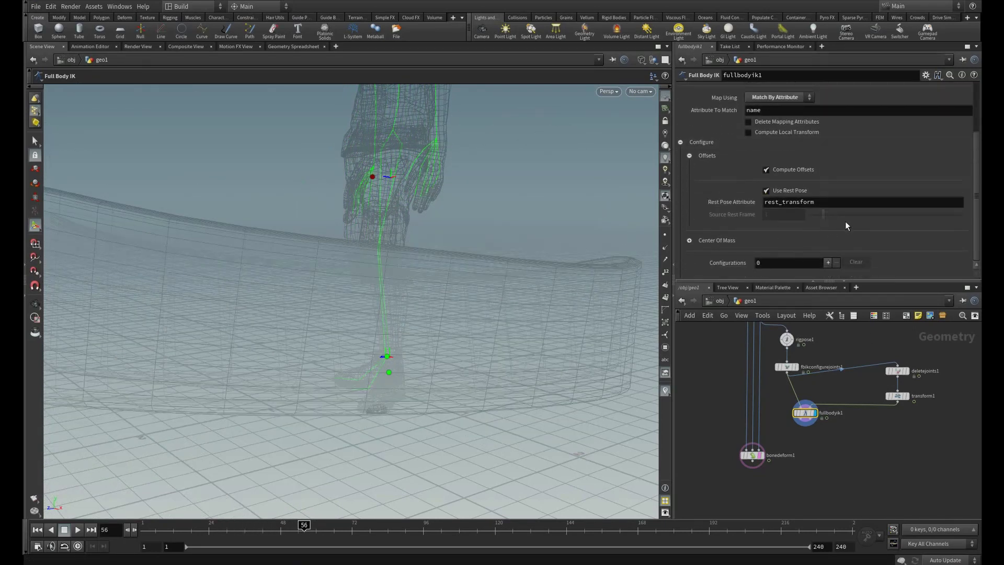
{"action": "left_click", "coordinate": [690, 240]}
{"action": "left_click", "coordinate": [799, 254]}
{"action": "left_click_drag", "start_coordinate": [305, 525], "coordinate": [241, 528]}
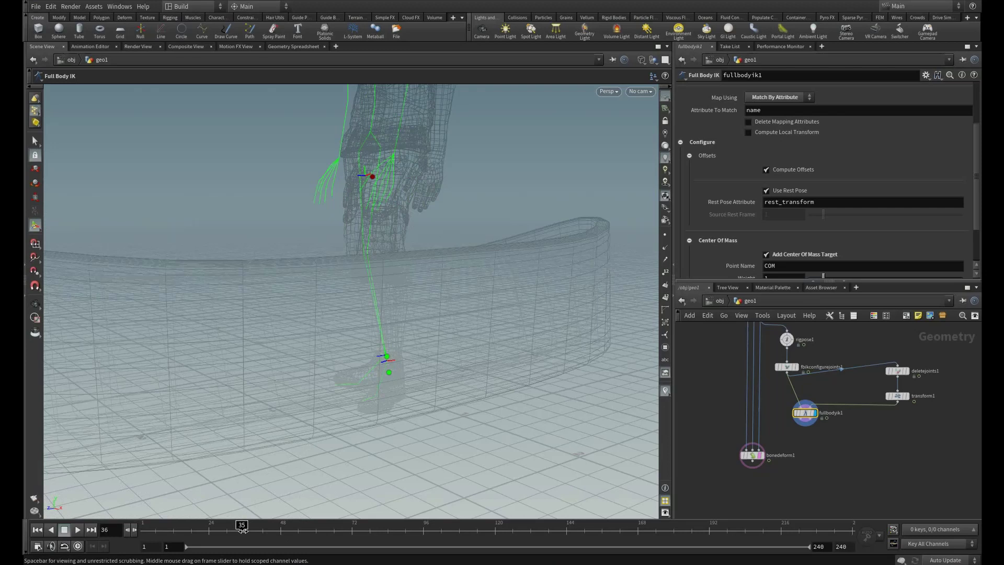
{"action": "scroll", "coordinate": [821, 247], "scroll_direction": "down", "scroll_amount": 3}
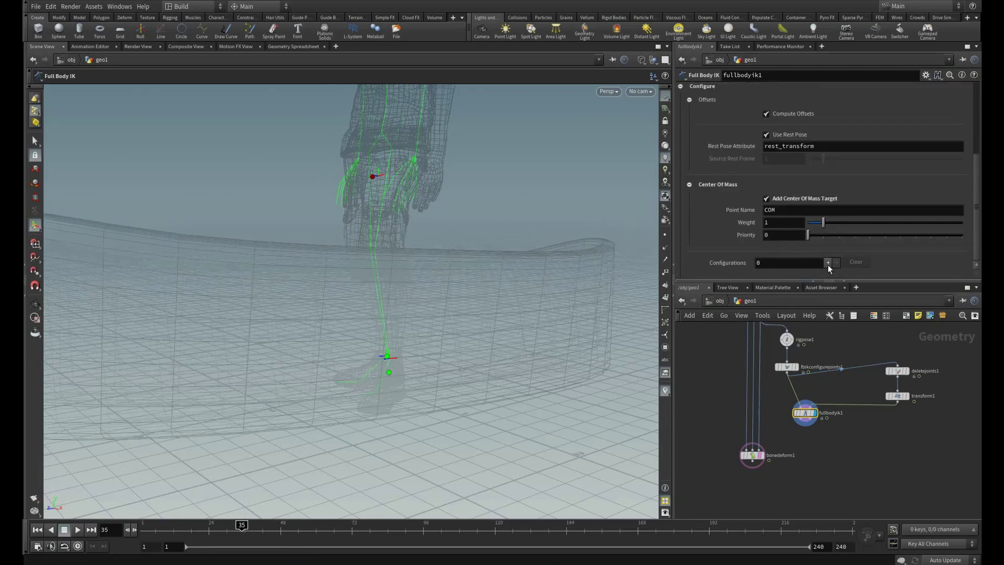
{"action": "left_click_drag", "start_coordinate": [249, 525], "coordinate": [256, 525]}
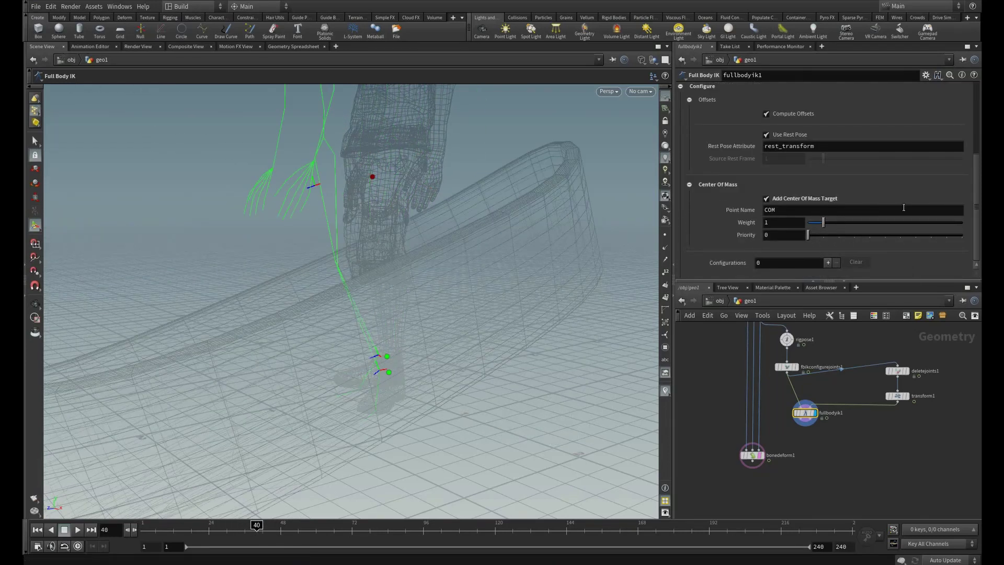
Step: Add a fullbodyik1 configuration with its group set to the RightFoot and LeftFoot joints, and scrub to frame 59
{"action": "left_click", "coordinate": [828, 261]}
{"action": "scroll", "coordinate": [906, 237], "scroll_direction": "down", "scroll_amount": 4}
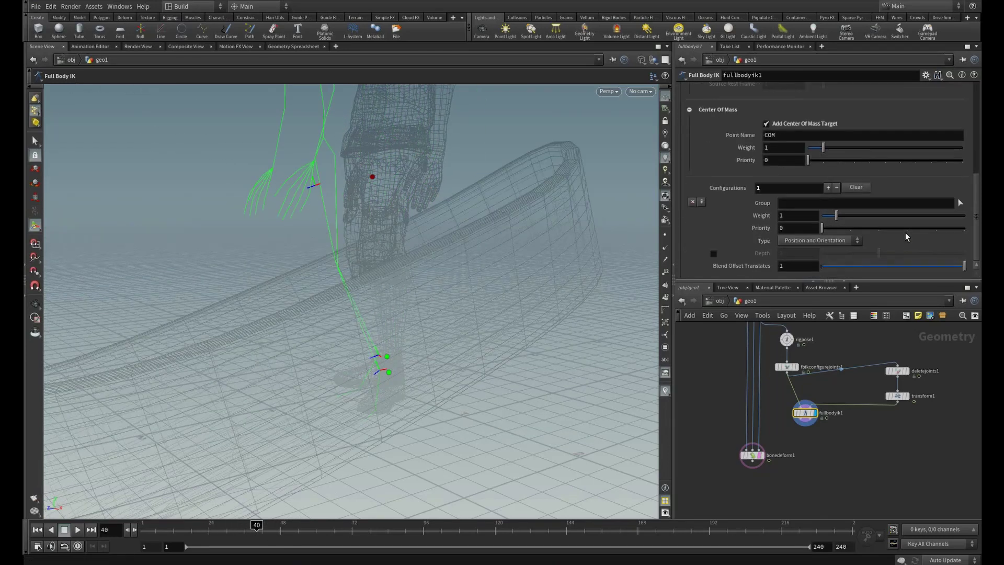
{"action": "left_click", "coordinate": [959, 204]}
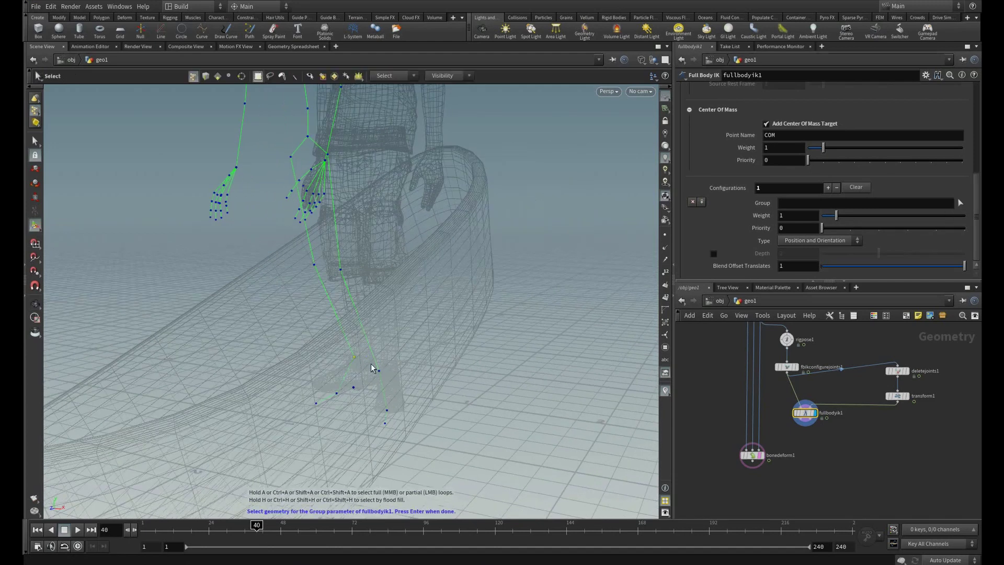
{"action": "left_click", "coordinate": [379, 371], "text": "shift"}
{"action": "key", "text": "Return"}
{"action": "left_click_drag", "start_coordinate": [489, 367], "coordinate": [418, 348], "text": "alt"}
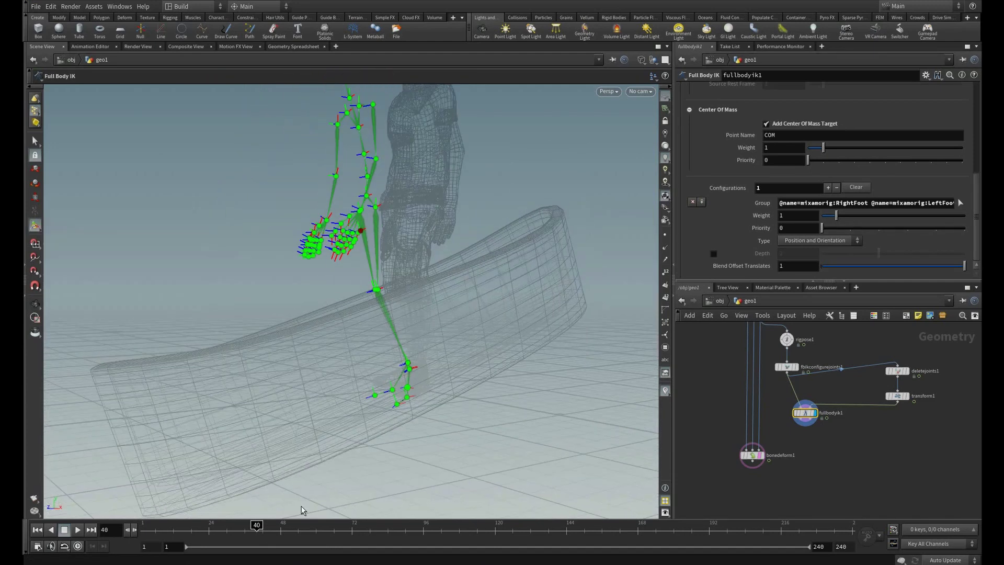
{"action": "left_click_drag", "start_coordinate": [256, 530], "coordinate": [313, 530]}
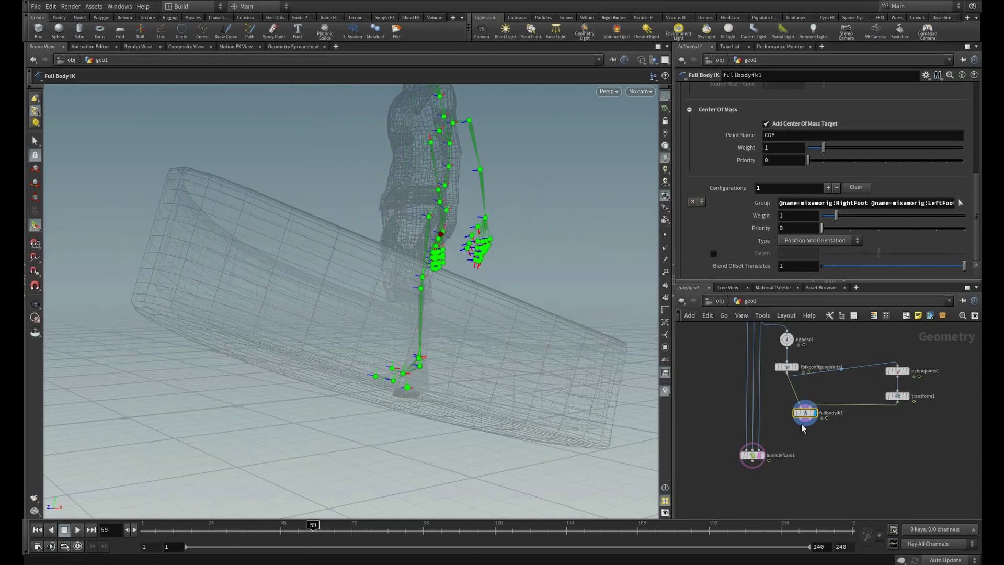
Step: Connect fullbodyik1 to bonedeform1's third input, and scrub and play the animation to check the deformed character
{"action": "left_click_drag", "start_coordinate": [805, 423], "coordinate": [760, 448]}
{"action": "key", "text": "Escape"}
{"action": "left_click_drag", "start_coordinate": [450, 272], "coordinate": [523, 316]}
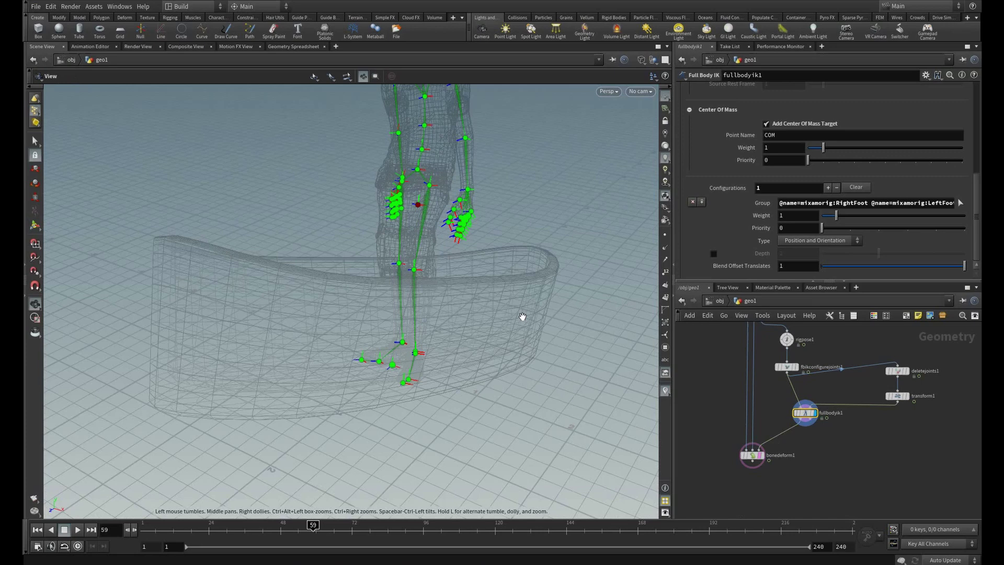
{"action": "scroll", "coordinate": [523, 316], "scroll_direction": "down", "scroll_amount": 2}
{"action": "left_click_drag", "start_coordinate": [313, 528], "coordinate": [185, 526]}
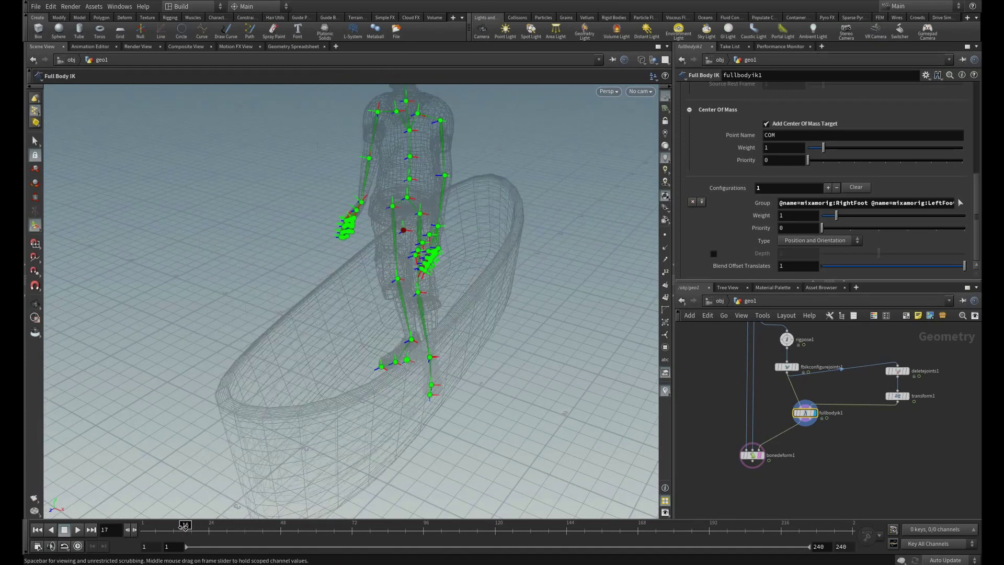
{"action": "left_click_drag", "start_coordinate": [356, 317], "coordinate": [441, 258], "text": "alt"}
{"action": "mouse_move", "coordinate": [187, 529]}
{"action": "left_mouse_down"}
{"action": "mouse_move", "coordinate": [144, 530]}
{"action": "mouse_move", "coordinate": [179, 530]}
{"action": "left_mouse_up"}
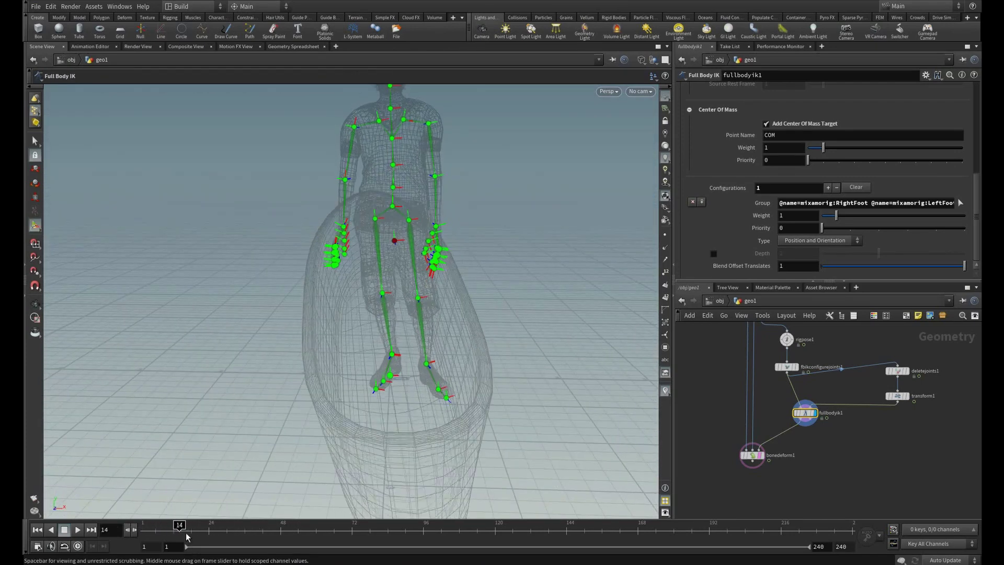
{"action": "key", "text": "Up"}
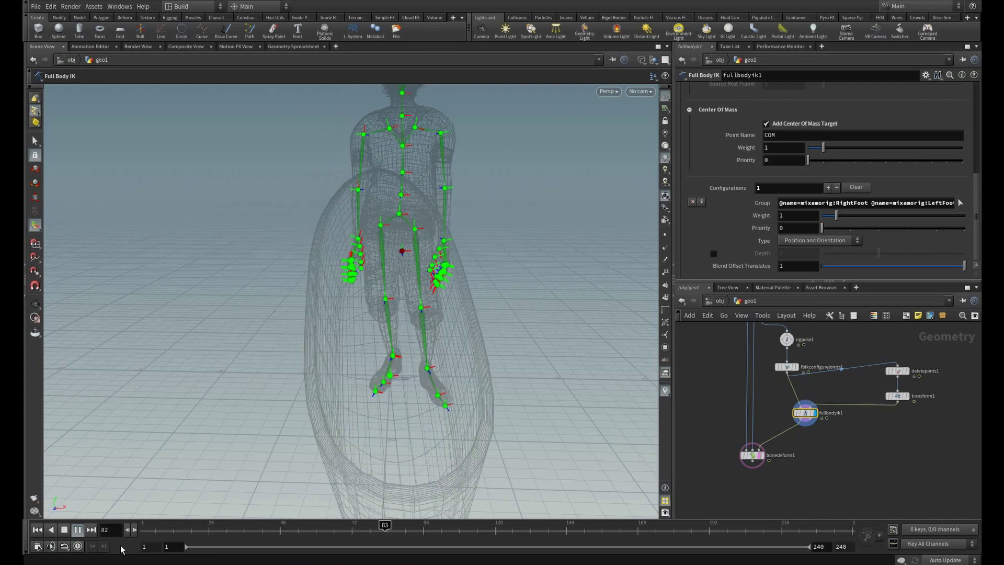
{"action": "key", "text": "Up"}
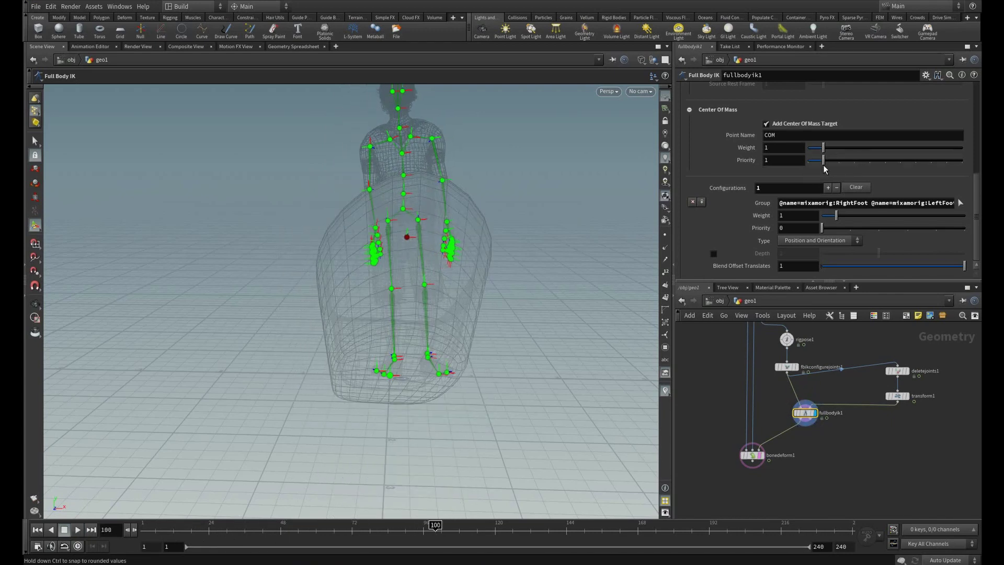
Step: With the animation playing, set the Center Of Mass weight to 1.04 and priority to 1, and the foot configuration's priority to 1
{"action": "left_click_drag", "start_coordinate": [379, 528], "coordinate": [141, 526]}
{"action": "left_click", "coordinate": [78, 530]}
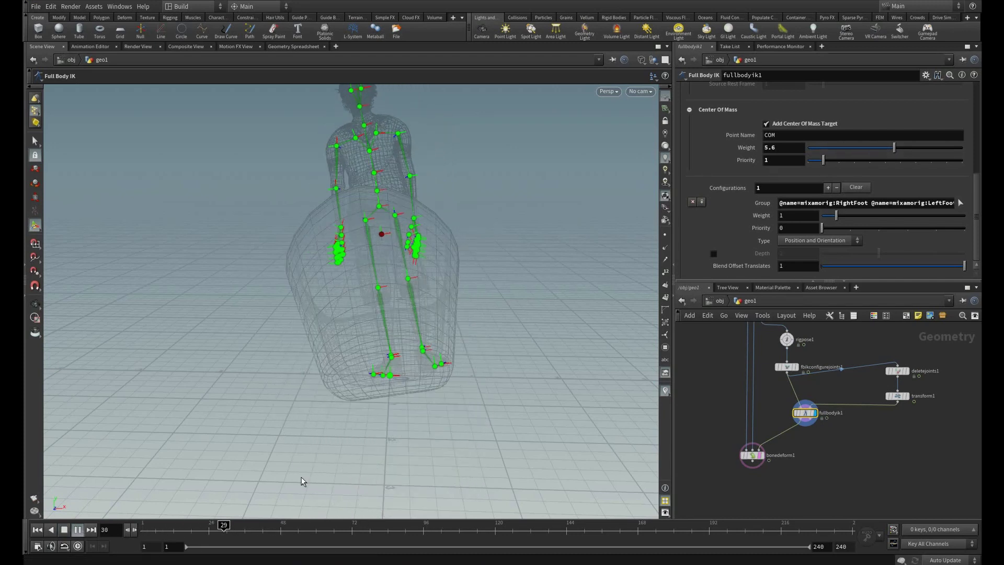
{"action": "left_click_drag", "start_coordinate": [895, 147], "coordinate": [824, 149]}
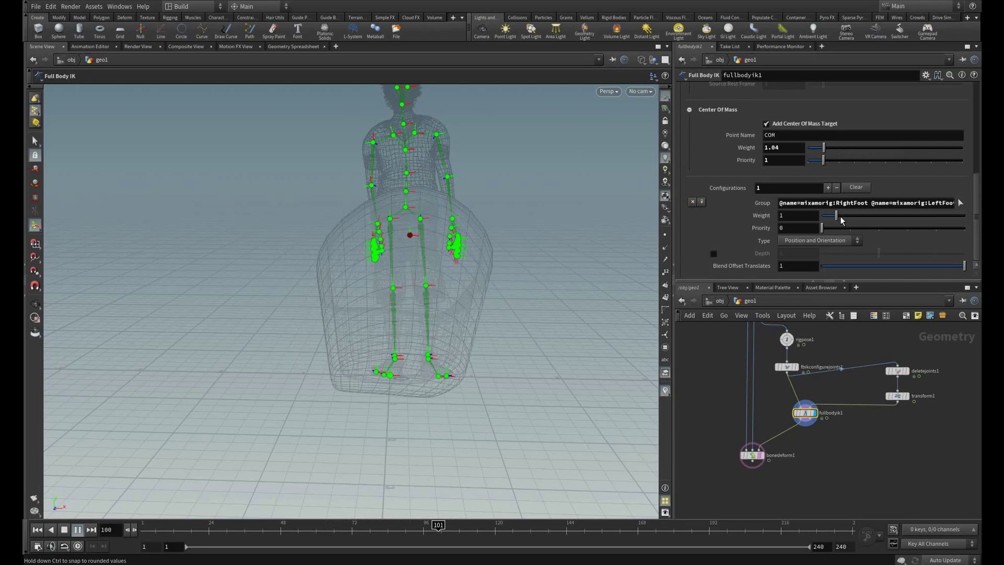
{"action": "left_click_drag", "start_coordinate": [822, 228], "coordinate": [840, 230]}
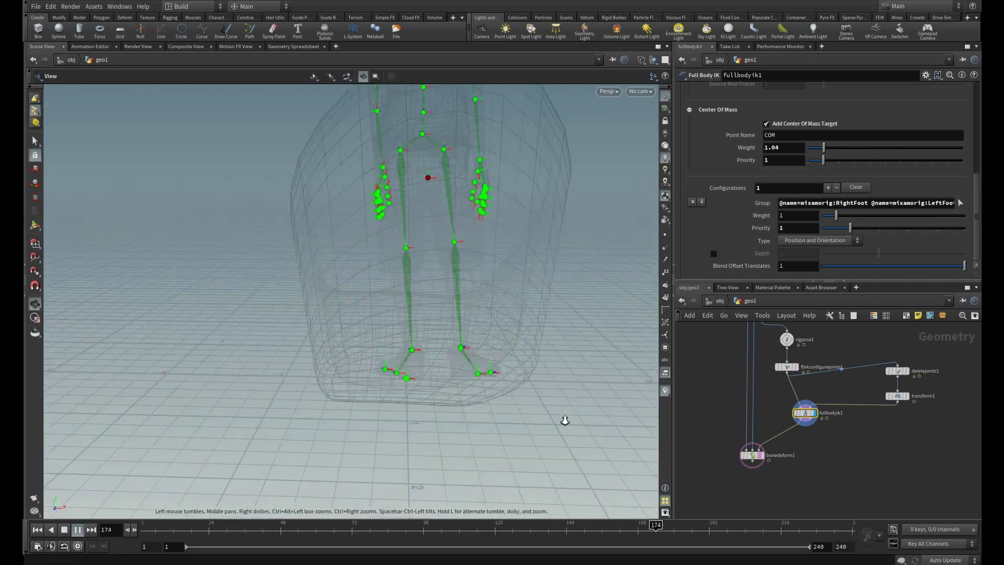
Step: Select the RightArm joint of rigpose1 in the viewport for posing
{"action": "left_click_drag", "start_coordinate": [564, 422], "coordinate": [397, 397], "text": "alt"}
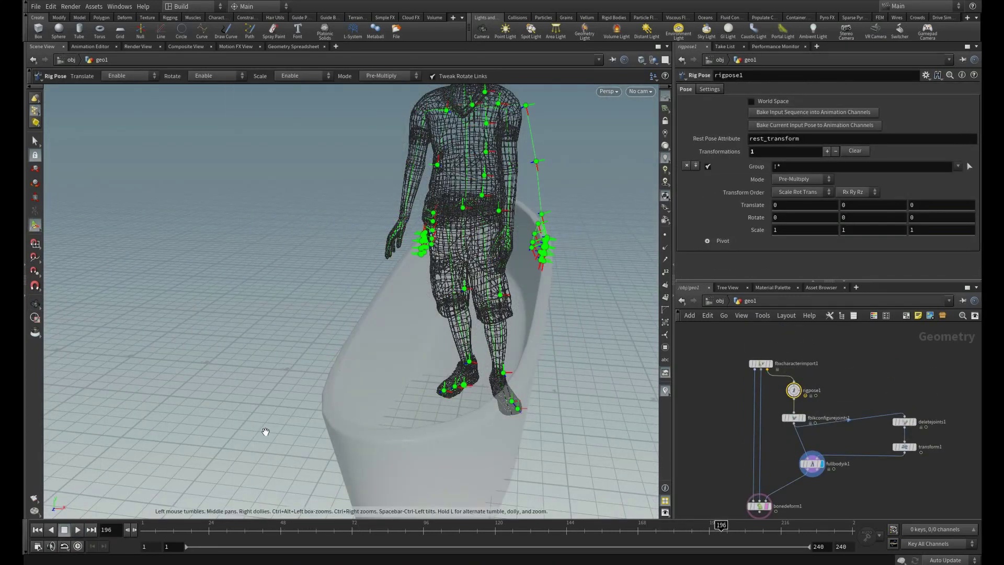
{"action": "left_click", "coordinate": [445, 112]}
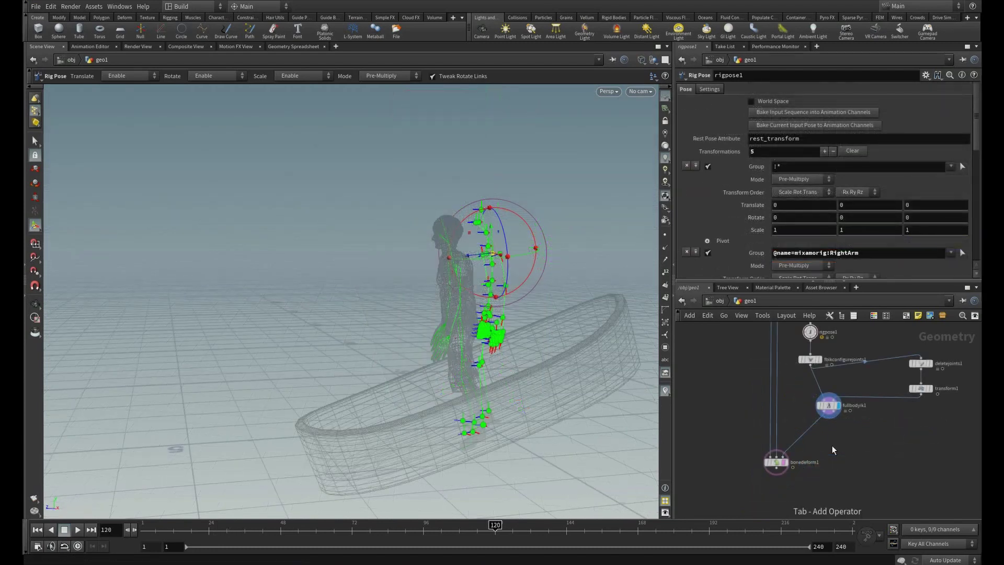
Step: Insert a Rig Pose node between fullbodyik1 and bonedeform1 and bake the input sequence into its animation channels
{"action": "key", "text": "Tab"}
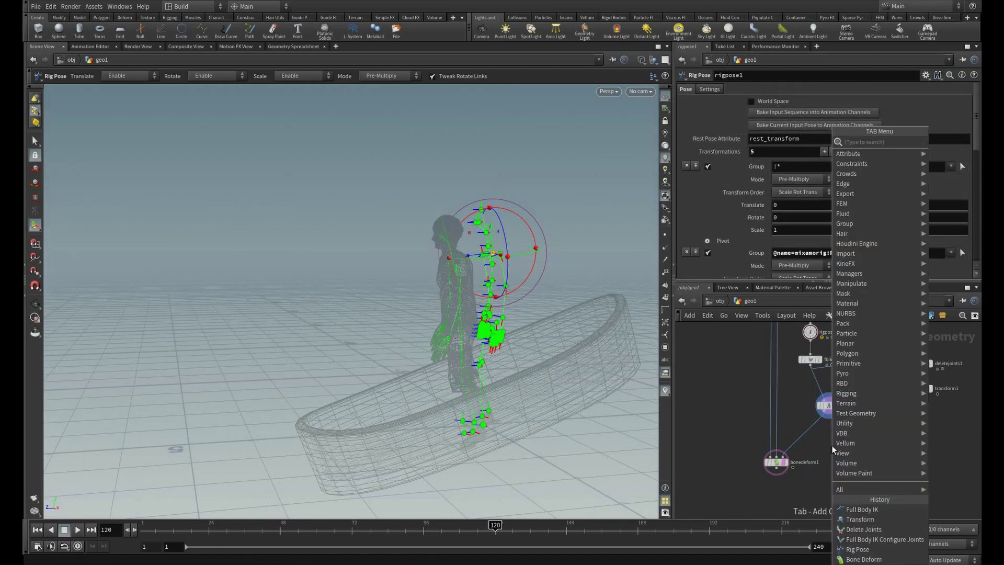
{"action": "type", "text": "rig"}
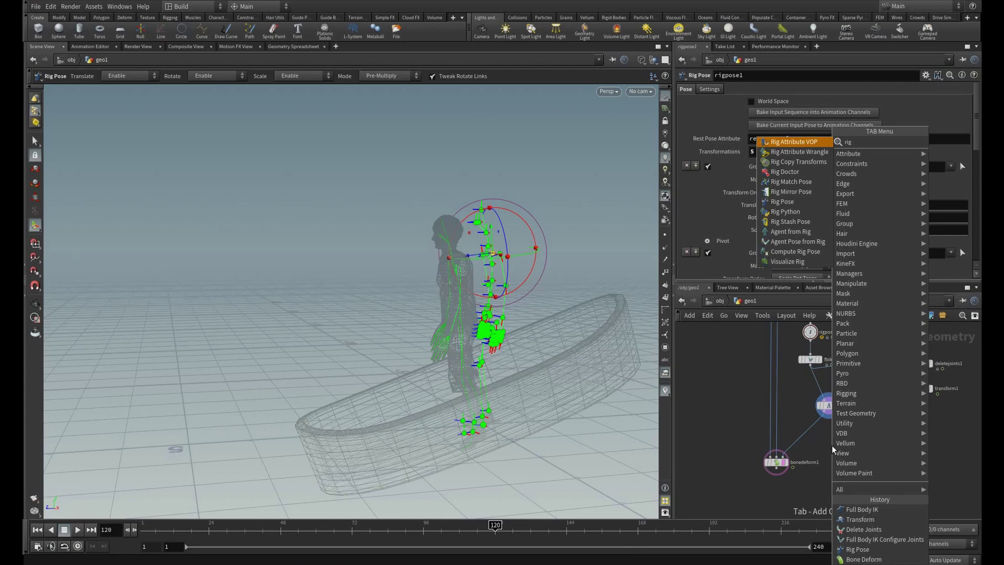
{"action": "key", "text": "Down"}
{"action": "key", "text": "Down"}
{"action": "key", "text": "Down"}
{"action": "key", "text": "Down"}
{"action": "key", "text": "Down"}
{"action": "key", "text": "Down"}
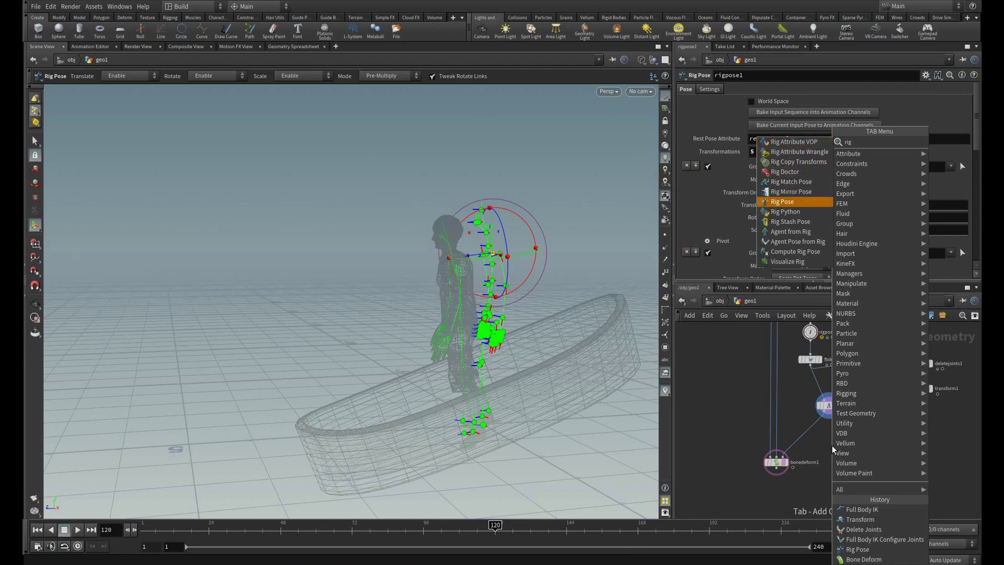
{"action": "key", "text": "Return"}
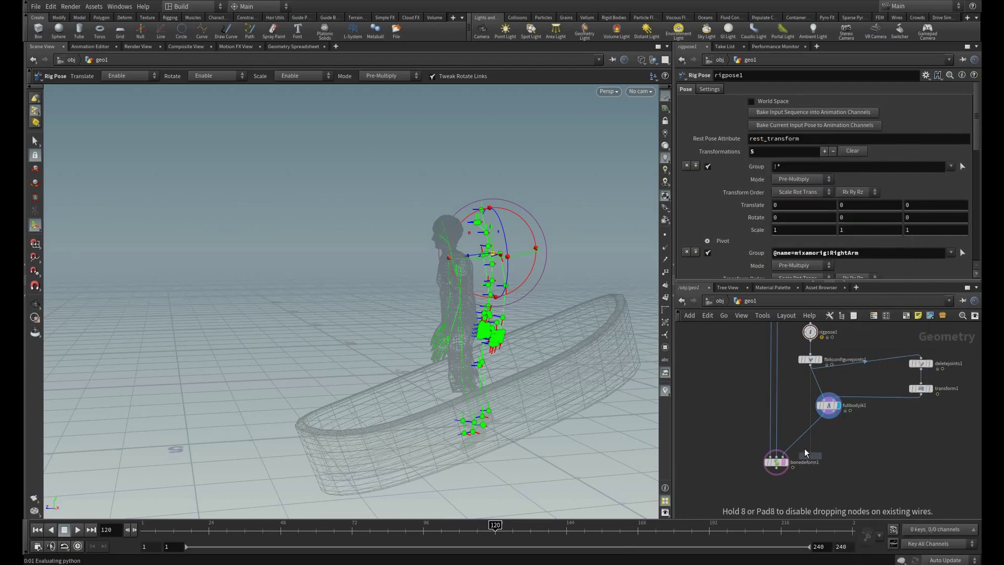
{"action": "left_click", "coordinate": [805, 440]}
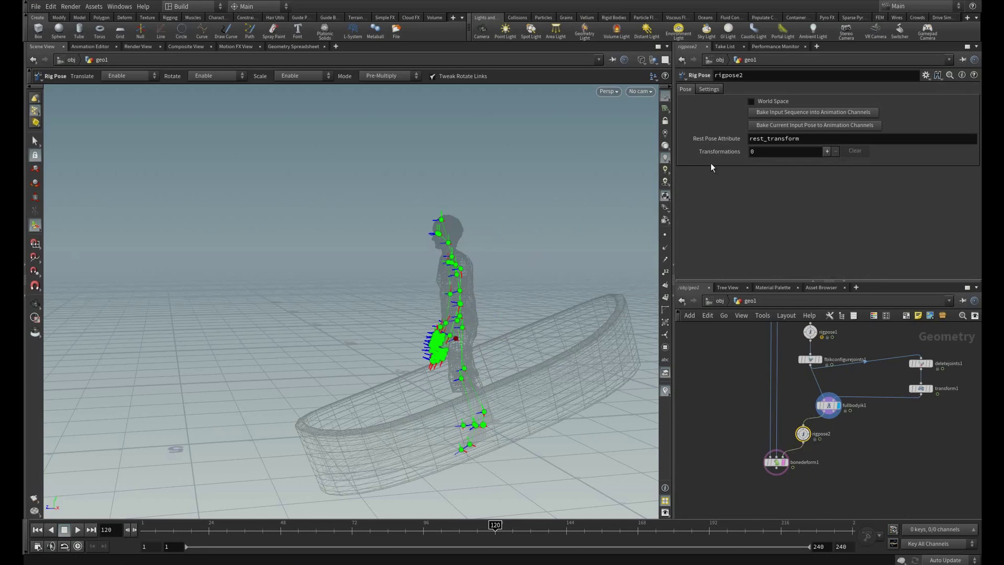
{"action": "left_click", "coordinate": [787, 113]}
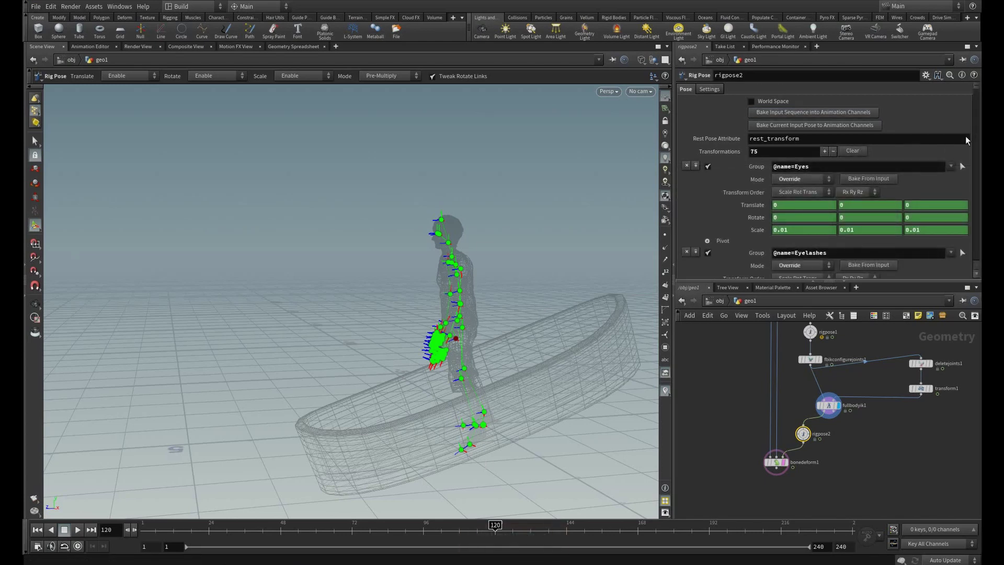
{"action": "left_click_drag", "start_coordinate": [975, 92], "coordinate": [980, 146]}
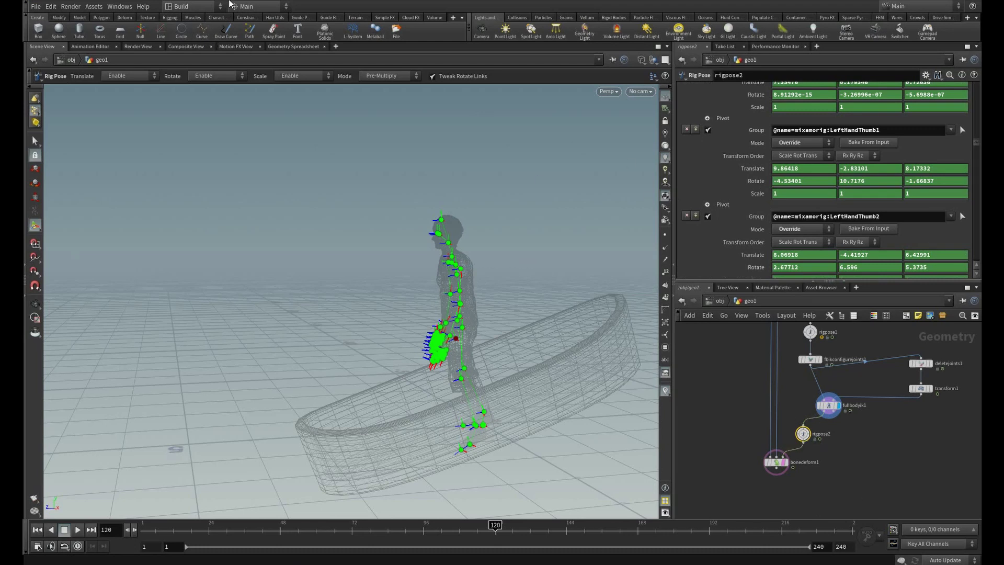
Step: Examine the baked animation curves of rigpose2's mixamorig:Spine2 joint in the Animation Editor, framing them closely, and close the editor
{"action": "left_click", "coordinate": [120, 6]}
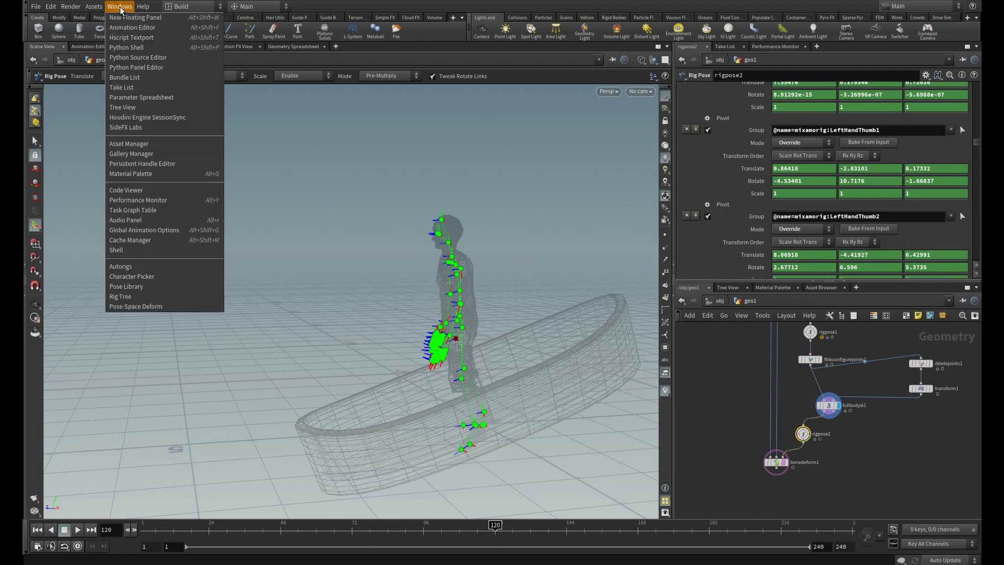
{"action": "left_click", "coordinate": [140, 30]}
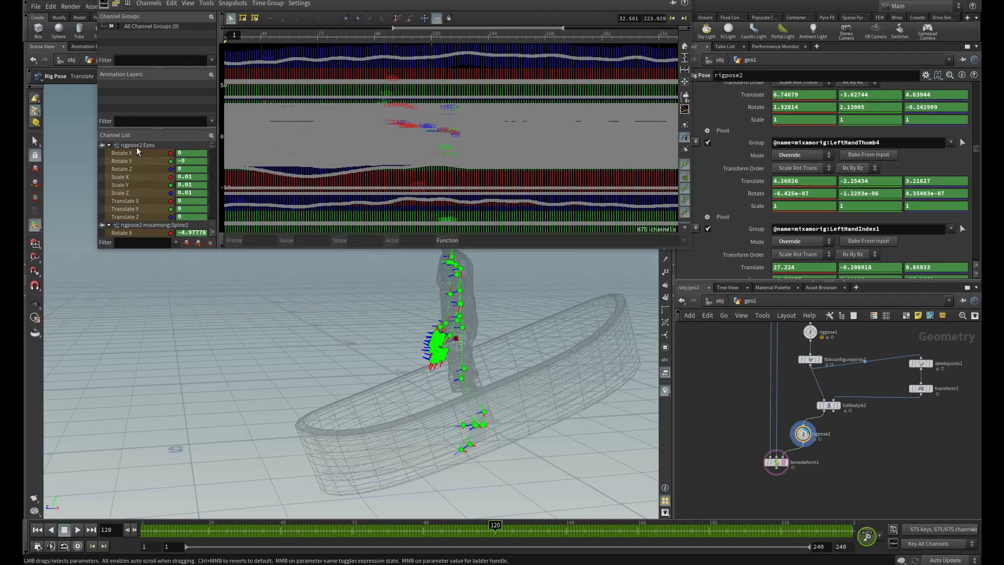
{"action": "scroll", "coordinate": [147, 222], "scroll_direction": "down", "scroll_amount": 2}
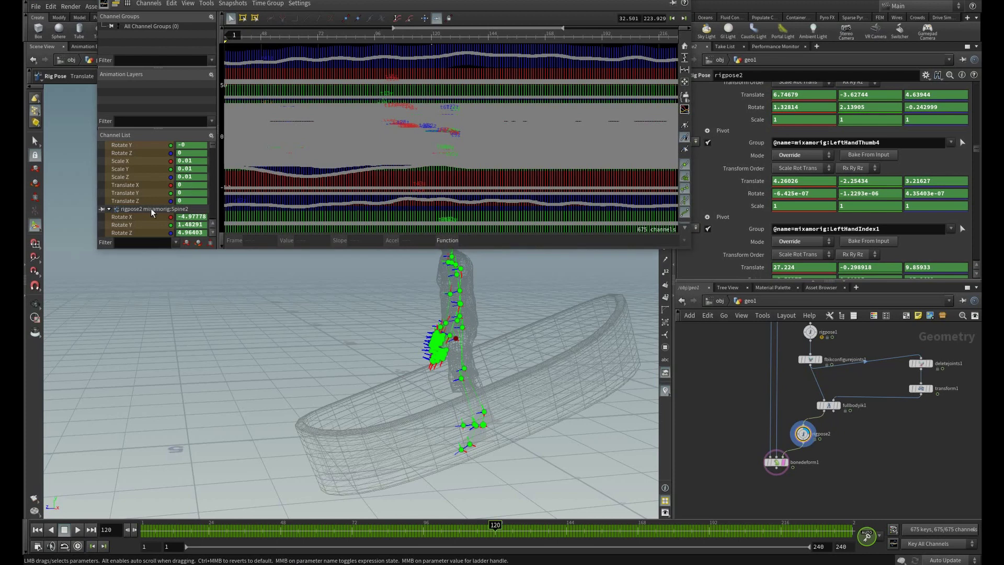
{"action": "left_click", "coordinate": [152, 209]}
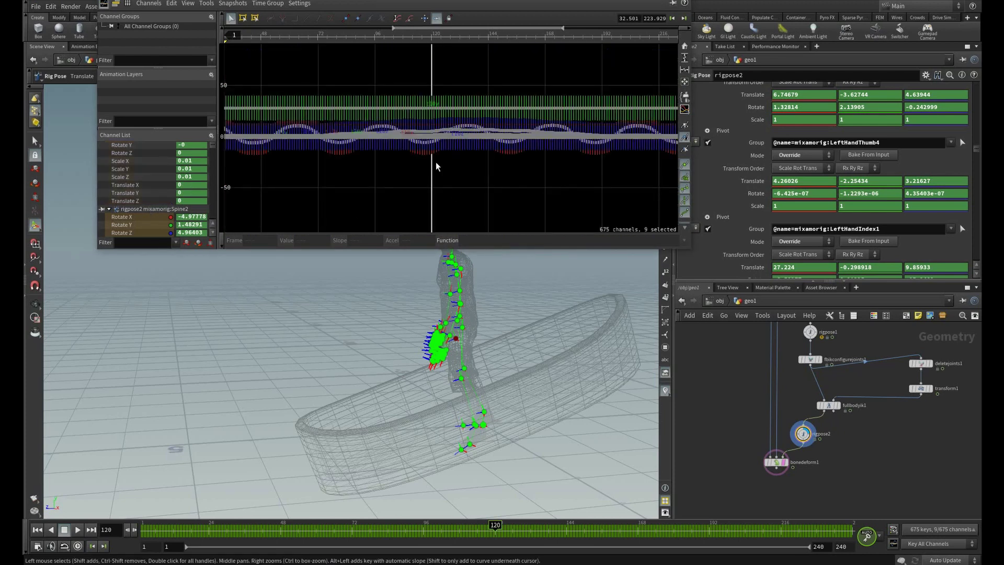
{"action": "key", "text": "h"}
{"action": "right_click_drag", "start_coordinate": [467, 123], "coordinate": [167, 92]}
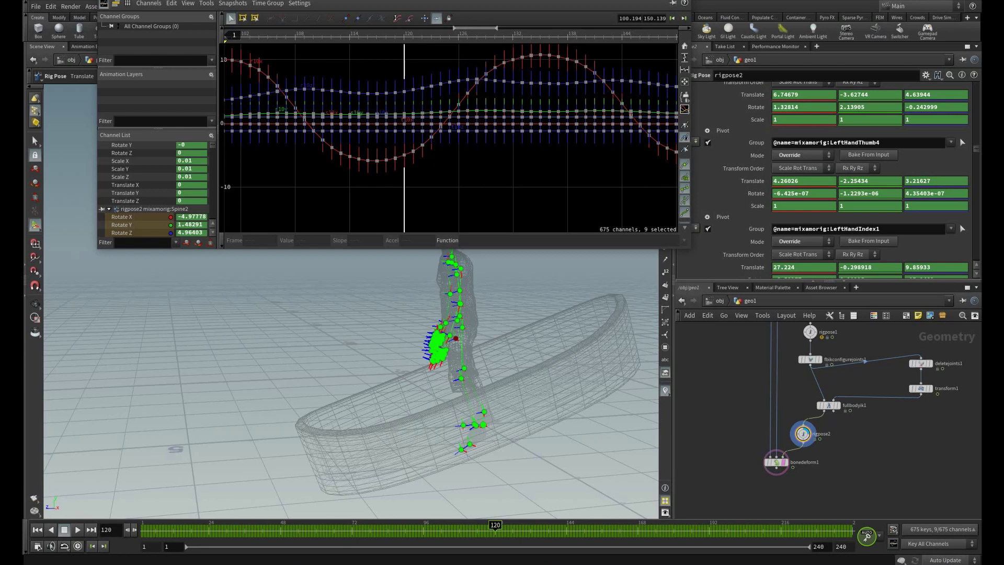
{"action": "left_click", "coordinate": [850, 235]}
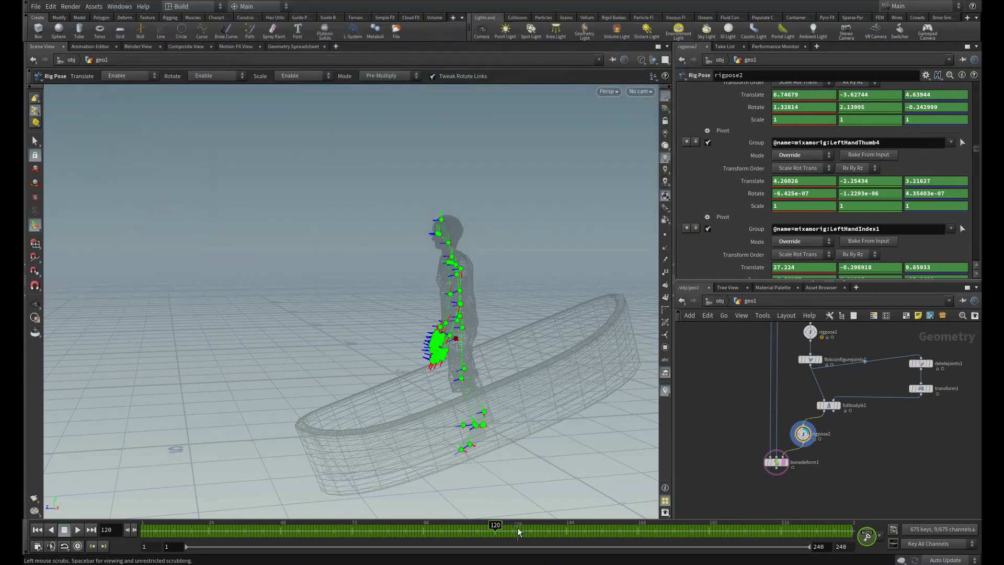